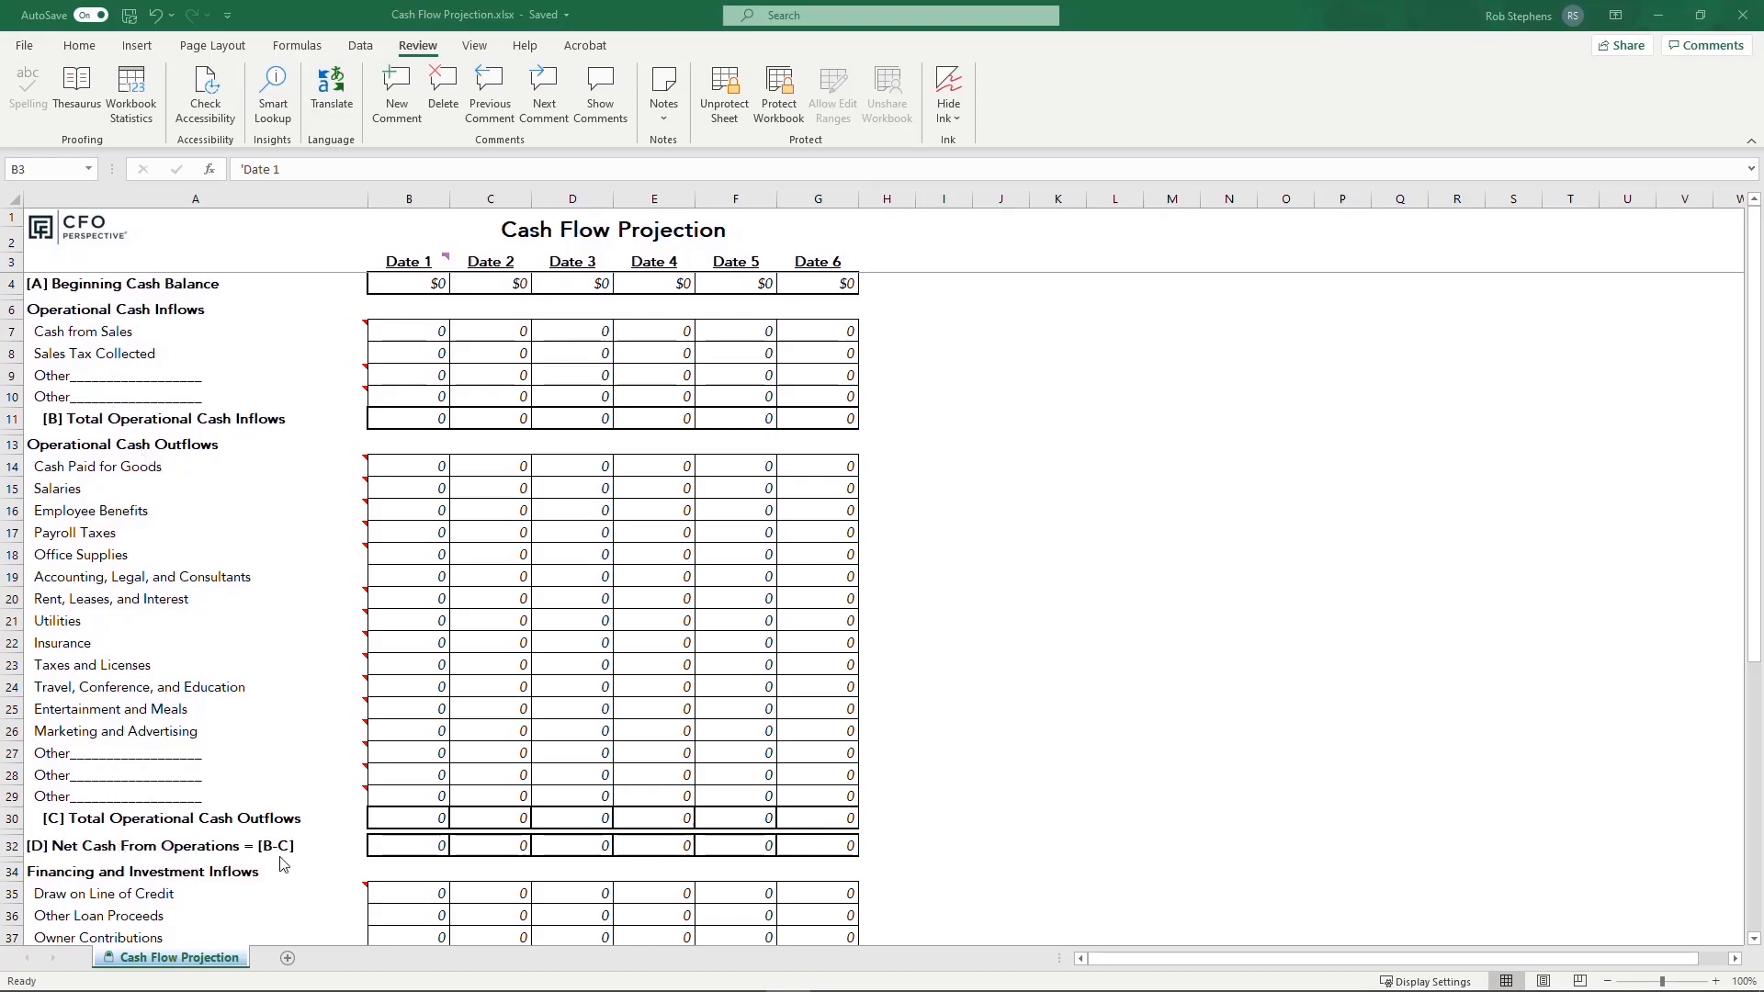
Step: Replace the six date headings above the cash flow columns with monthly labels, starting with 1/2021 and ending with 6/2021
scroll(280, 855, "down", 6)
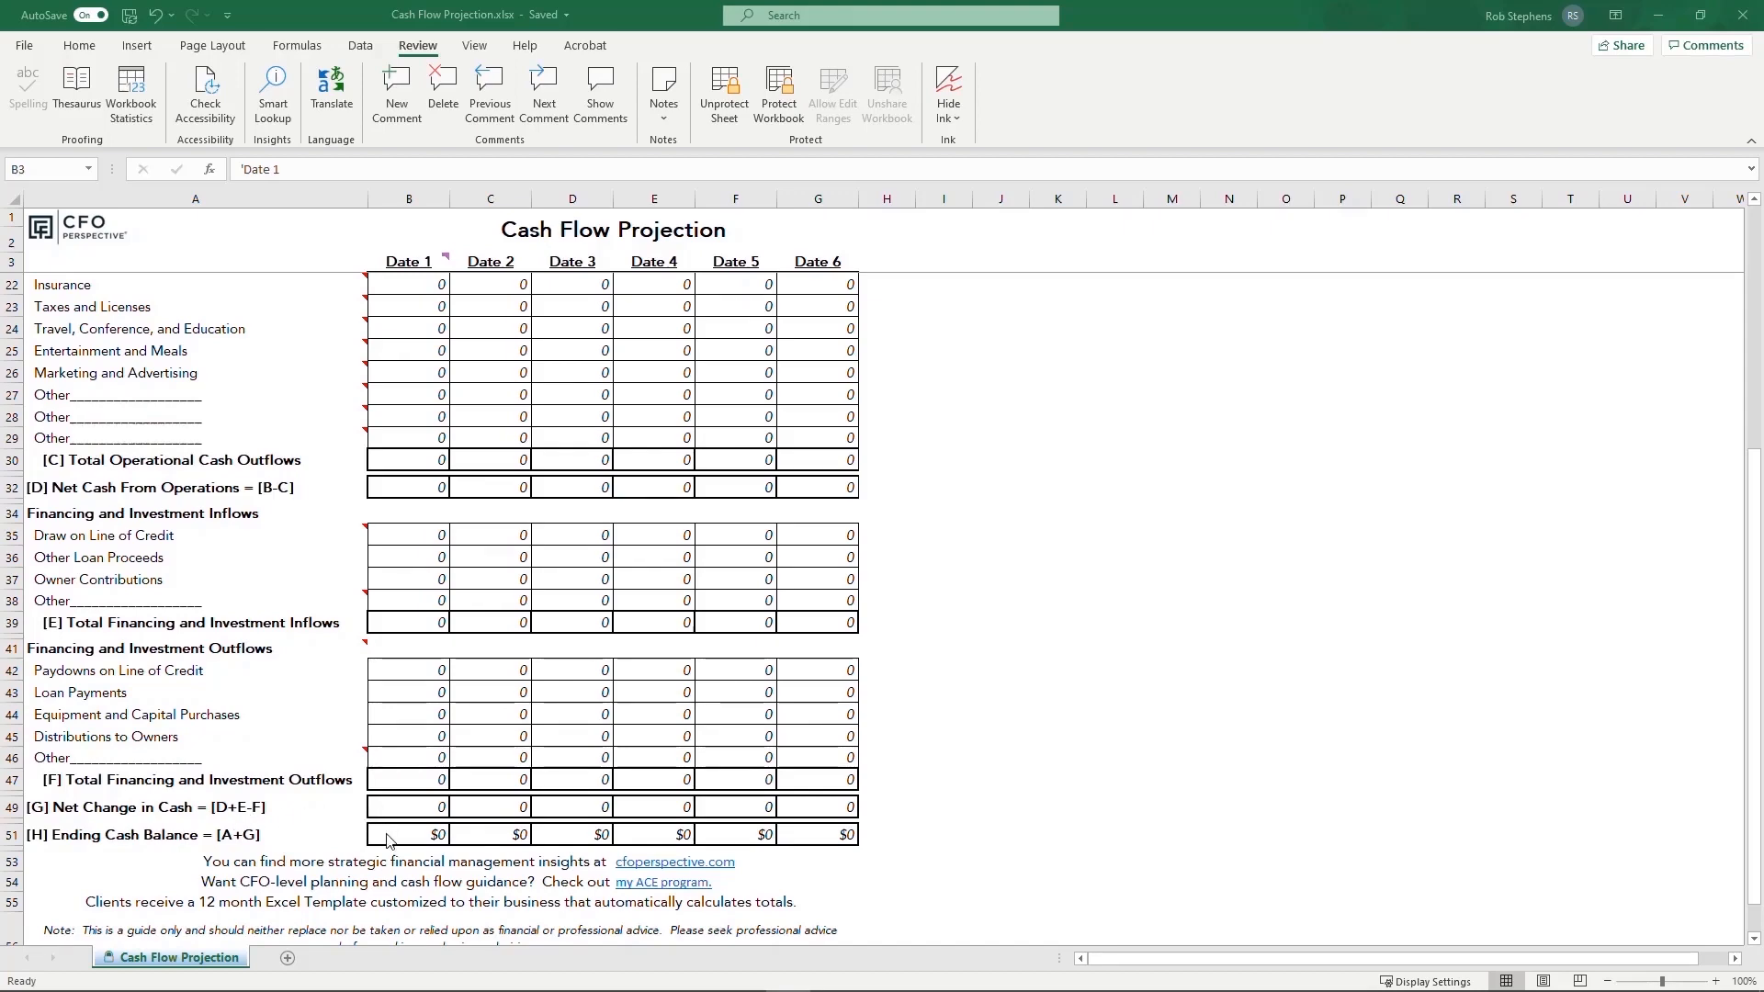
scroll(387, 839, "up", 6)
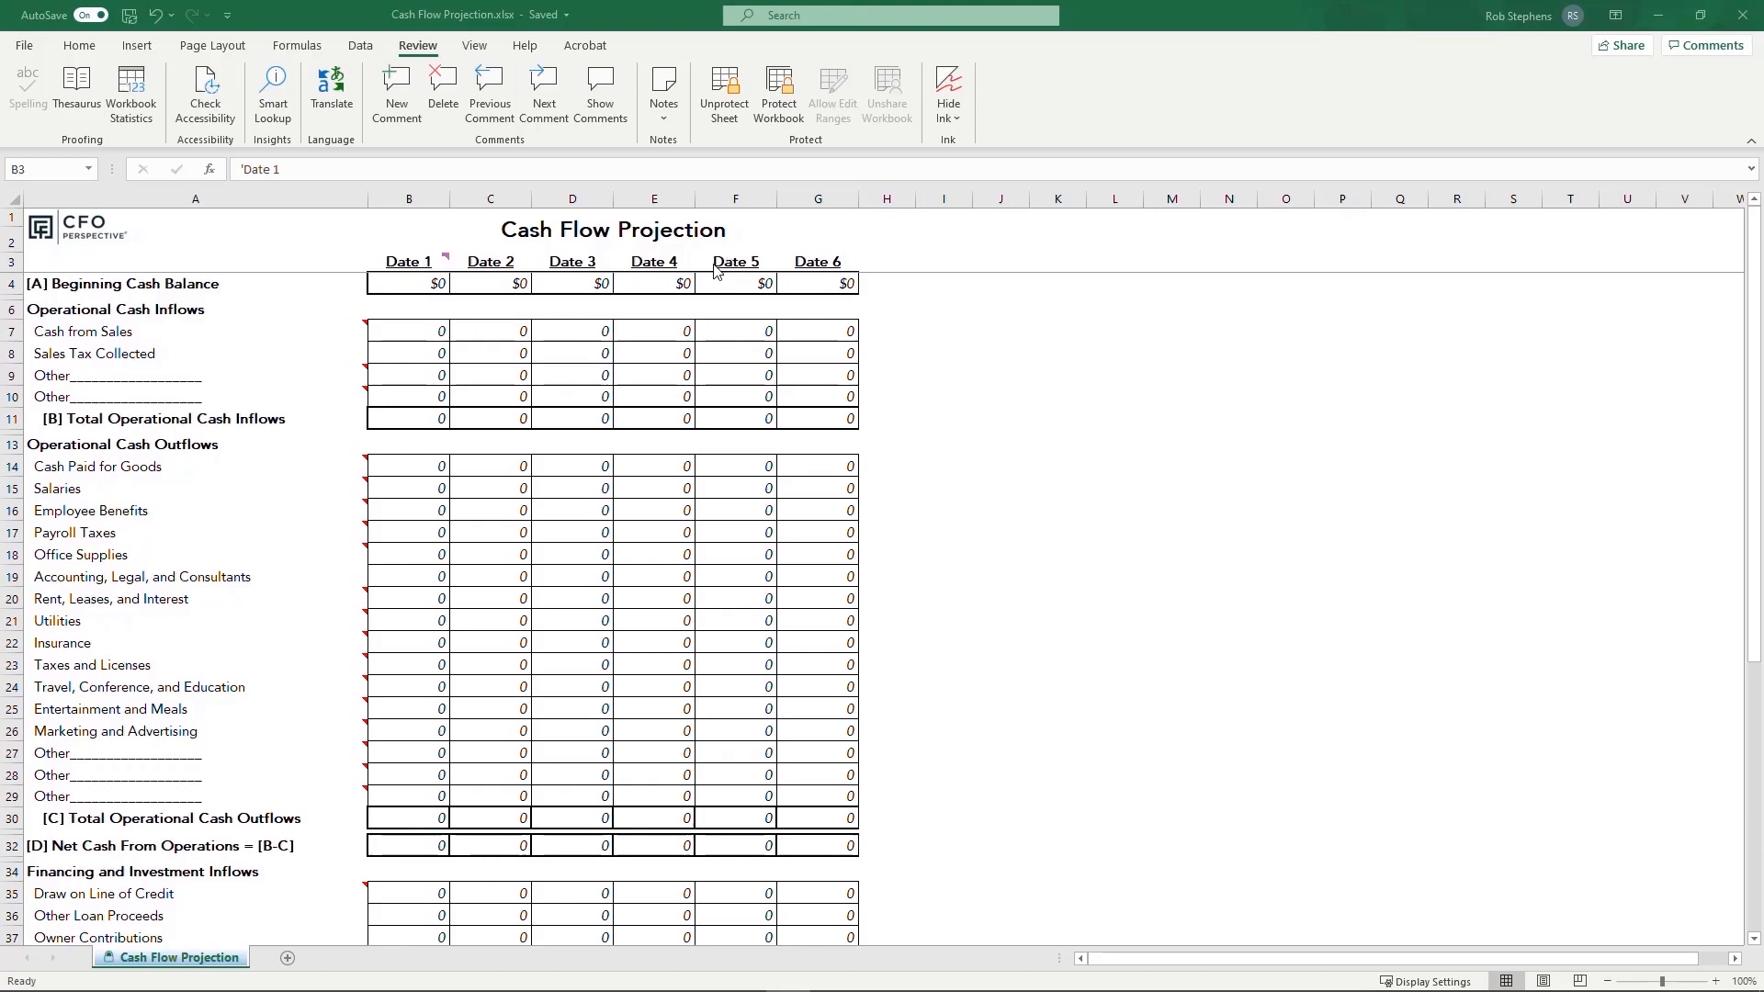
left_click(413, 263)
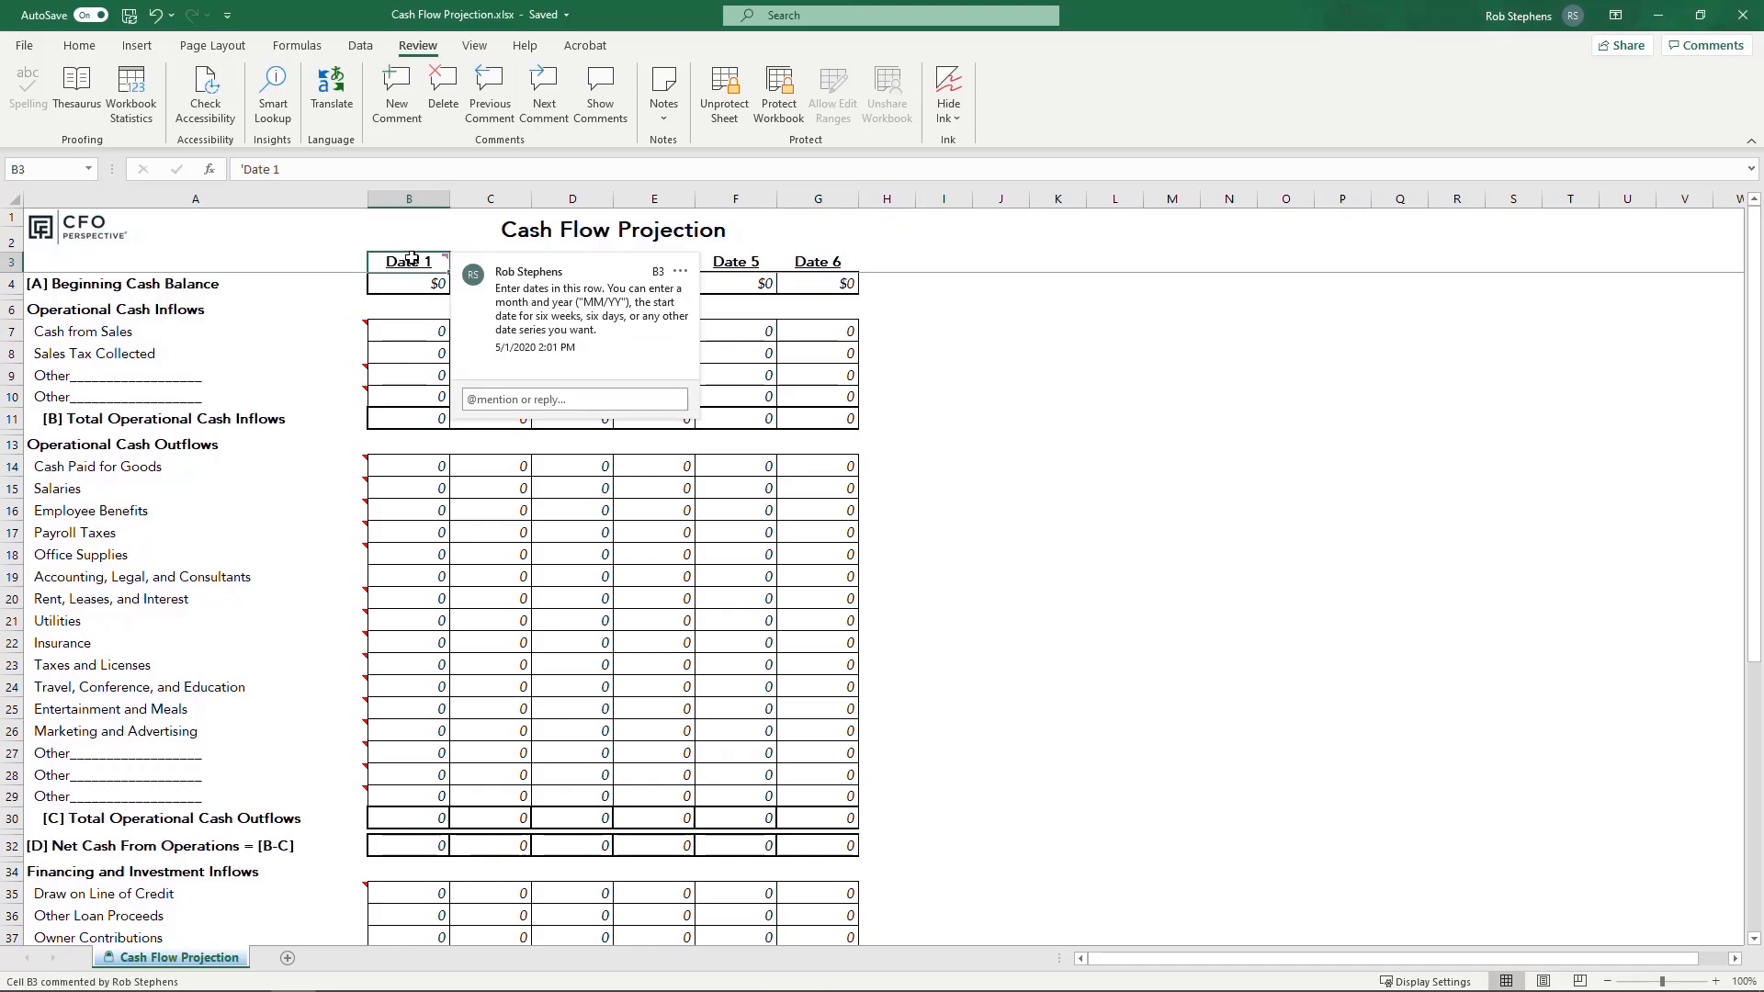
type("1/202")
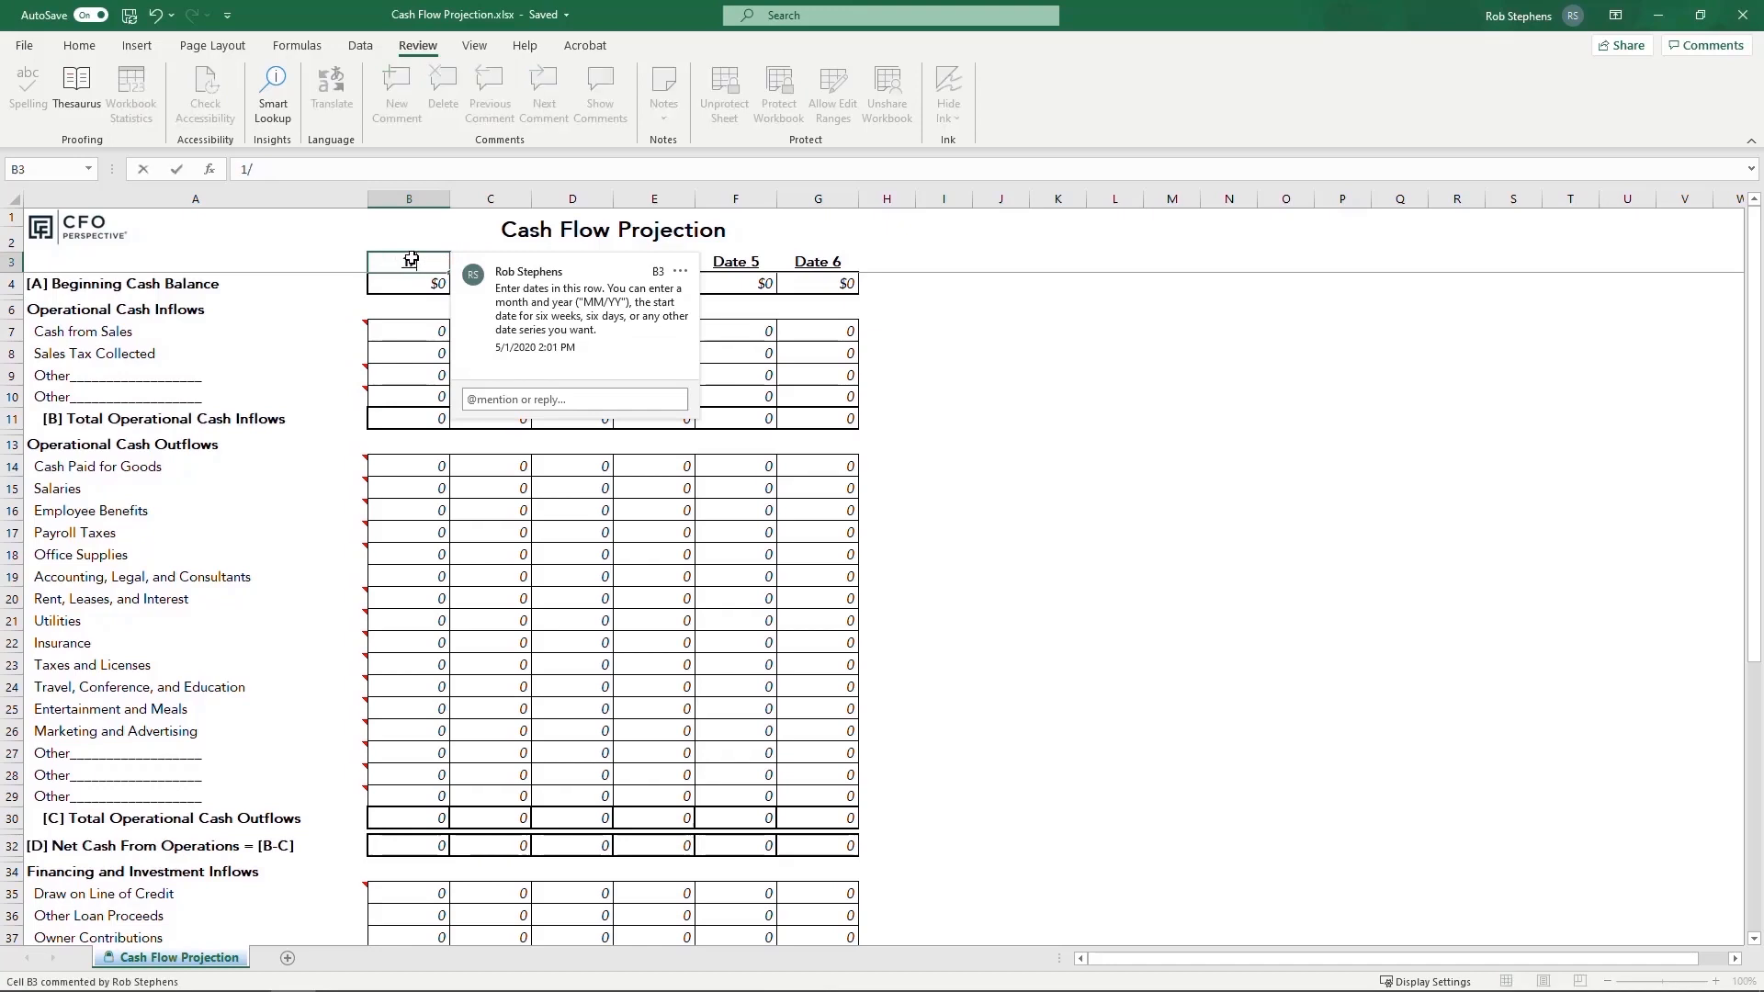
type("1")
key("Tab")
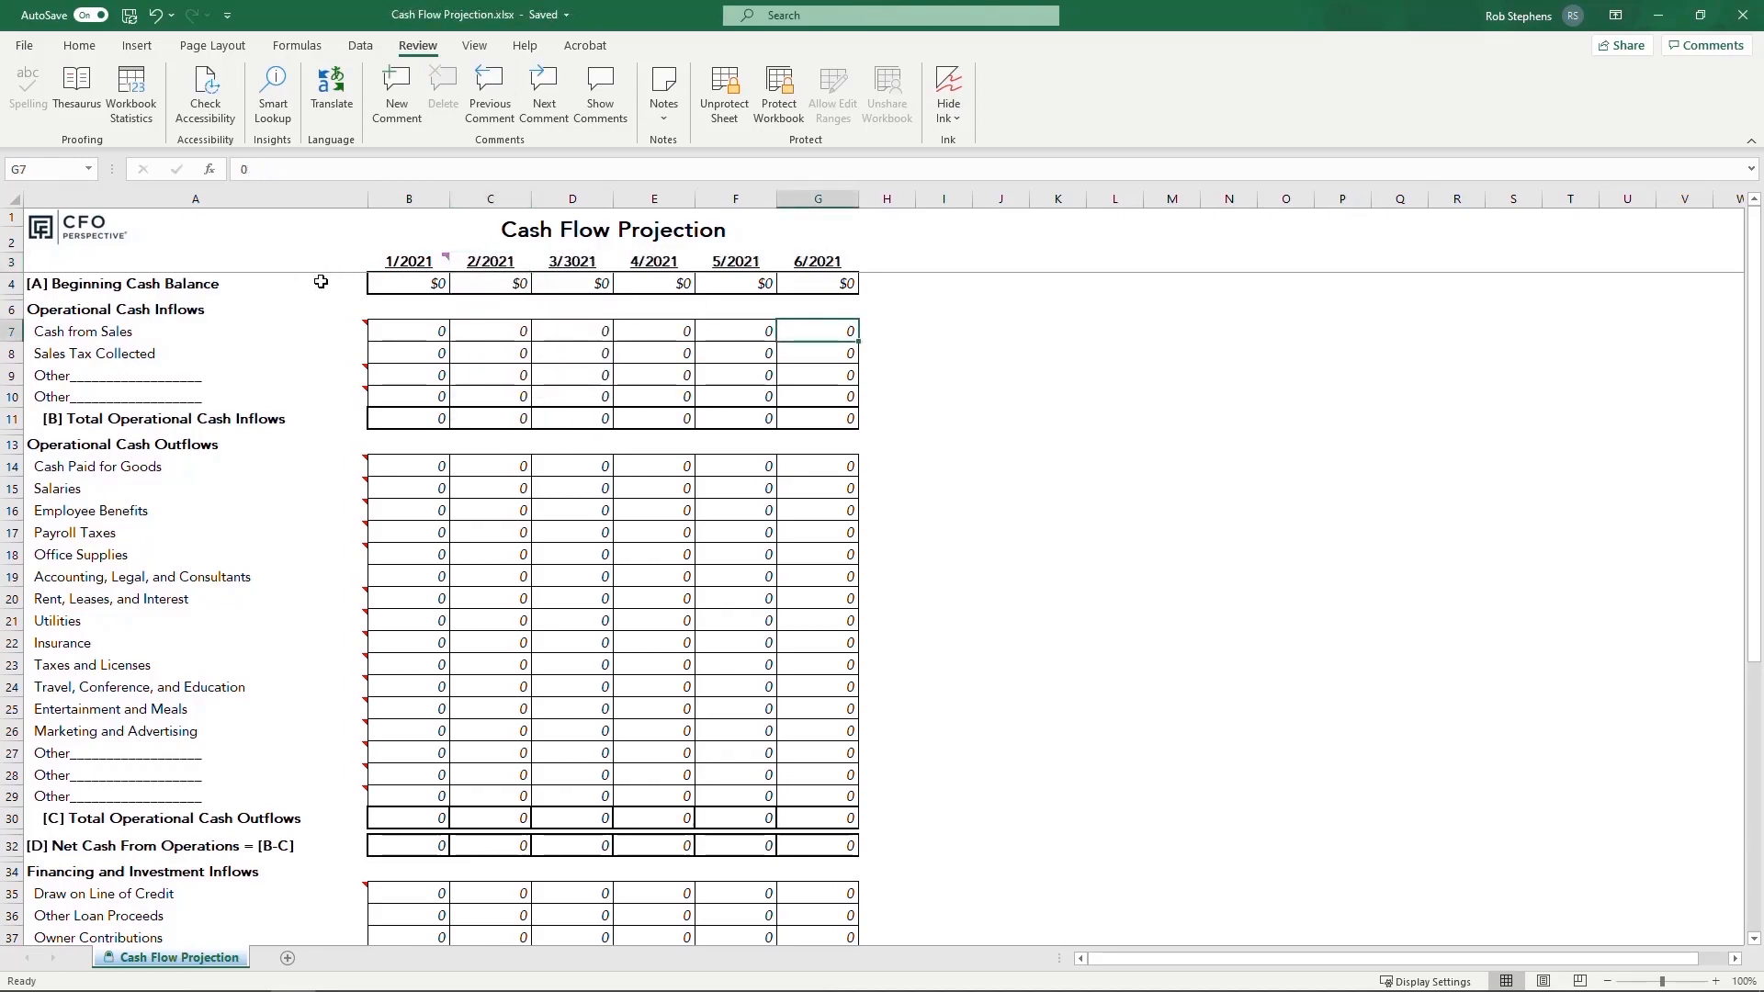
Step: Enter 100000 as the Beginning Cash Balance for the 1/2021 column
mouse_move(422, 258)
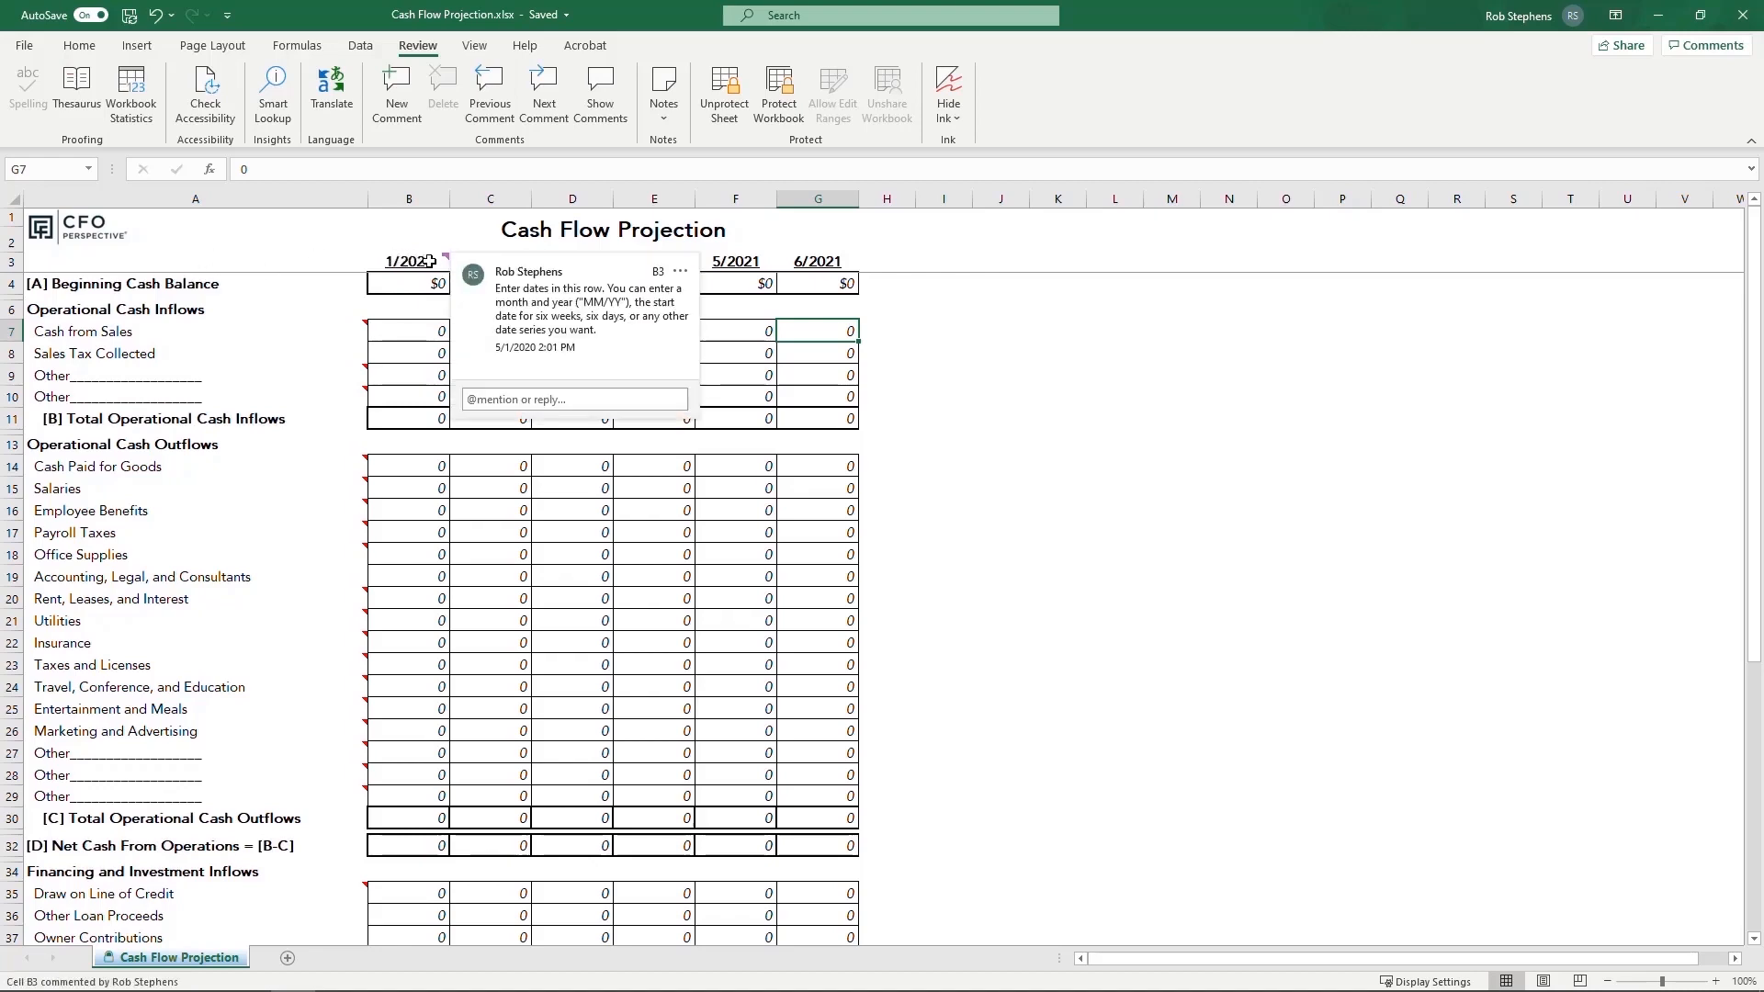
mouse_move(342, 334)
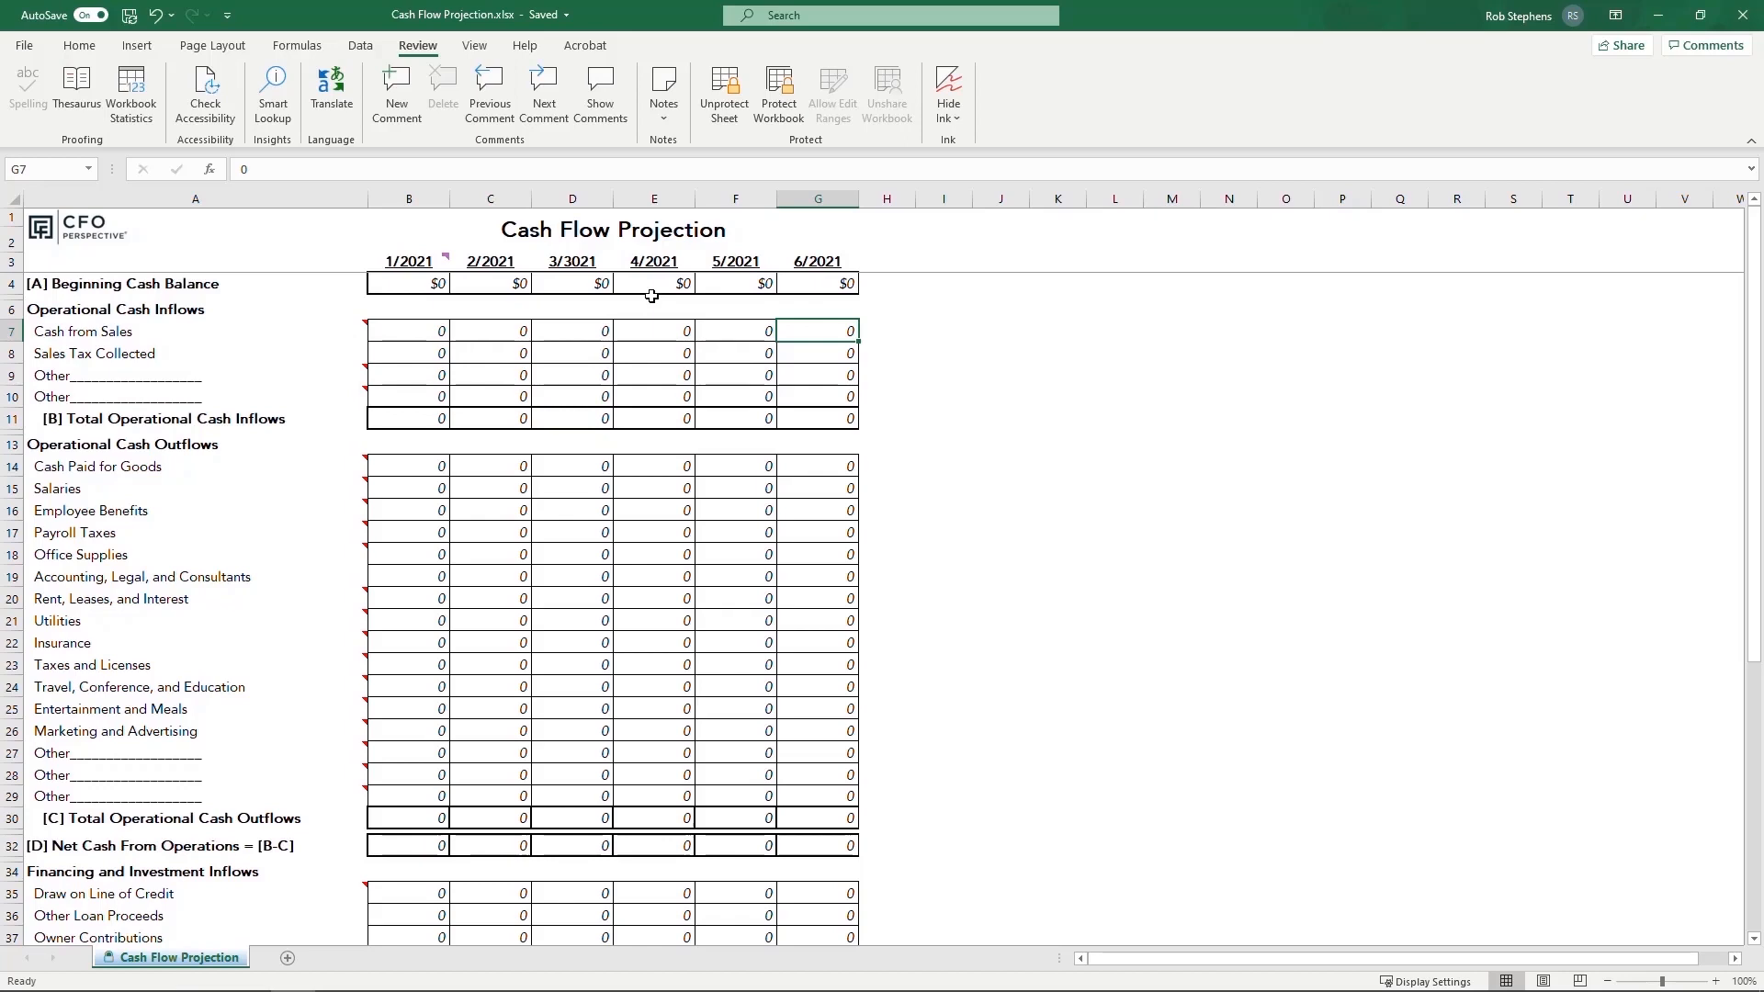
left_click(429, 280)
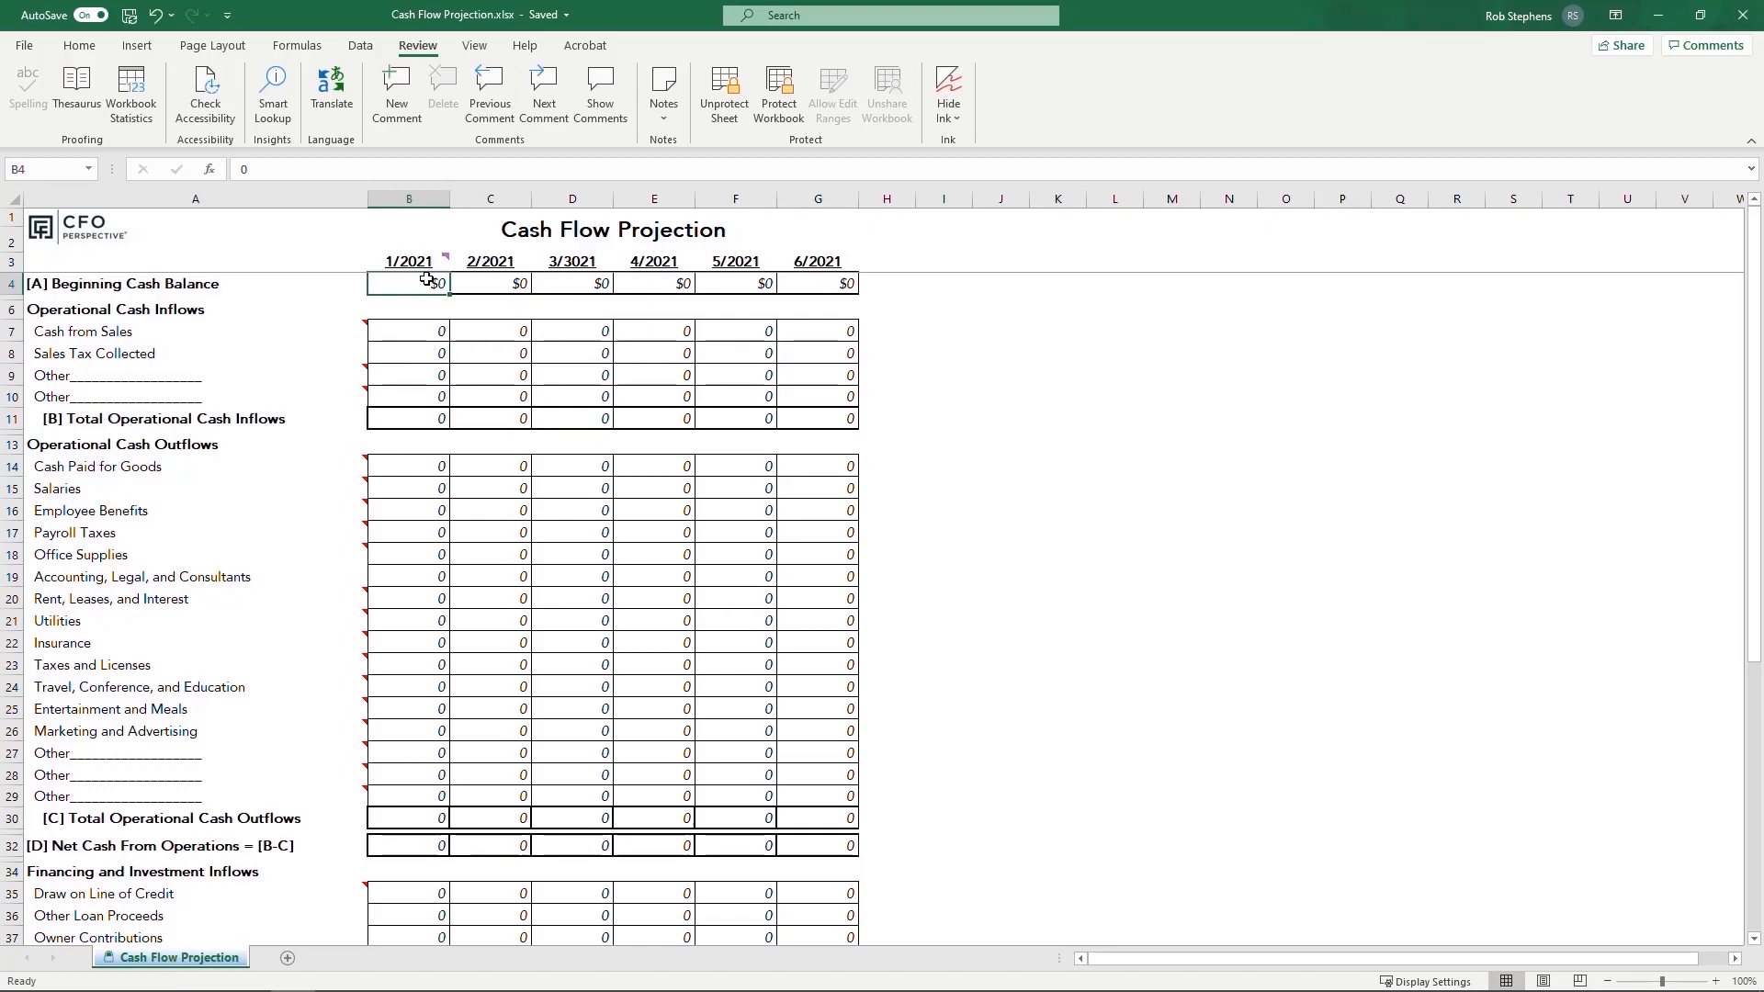
type("100000")
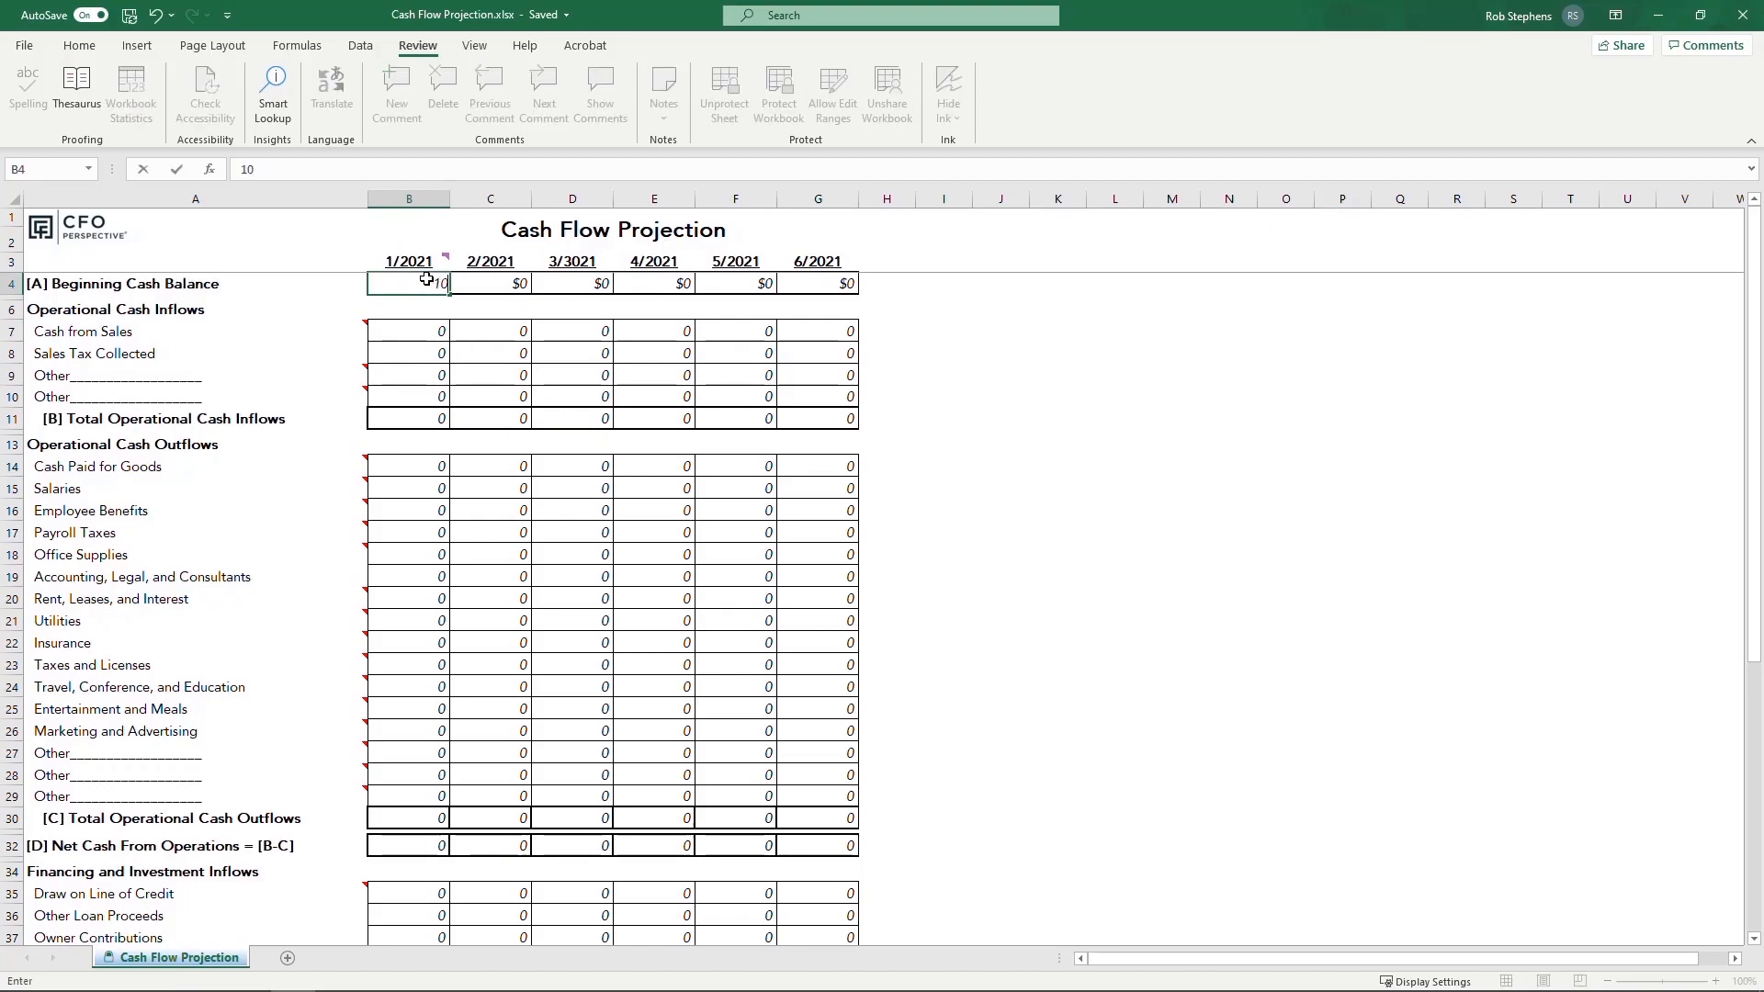
key("Return")
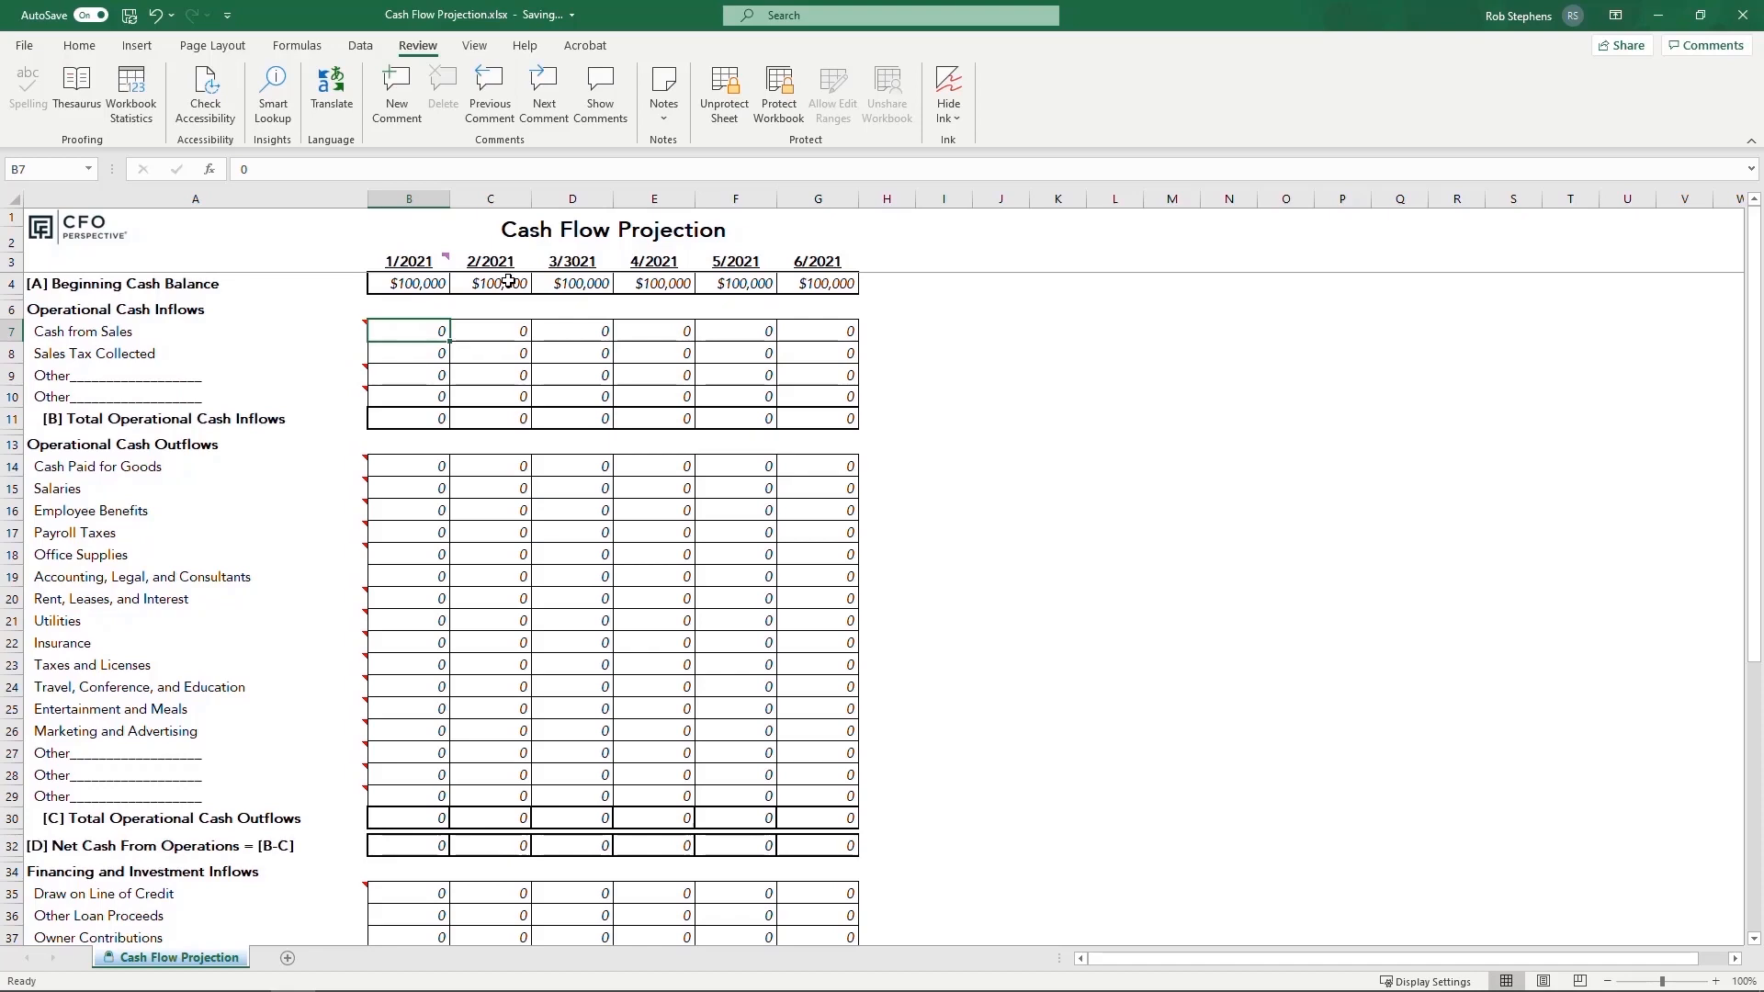
mouse_move(126, 336)
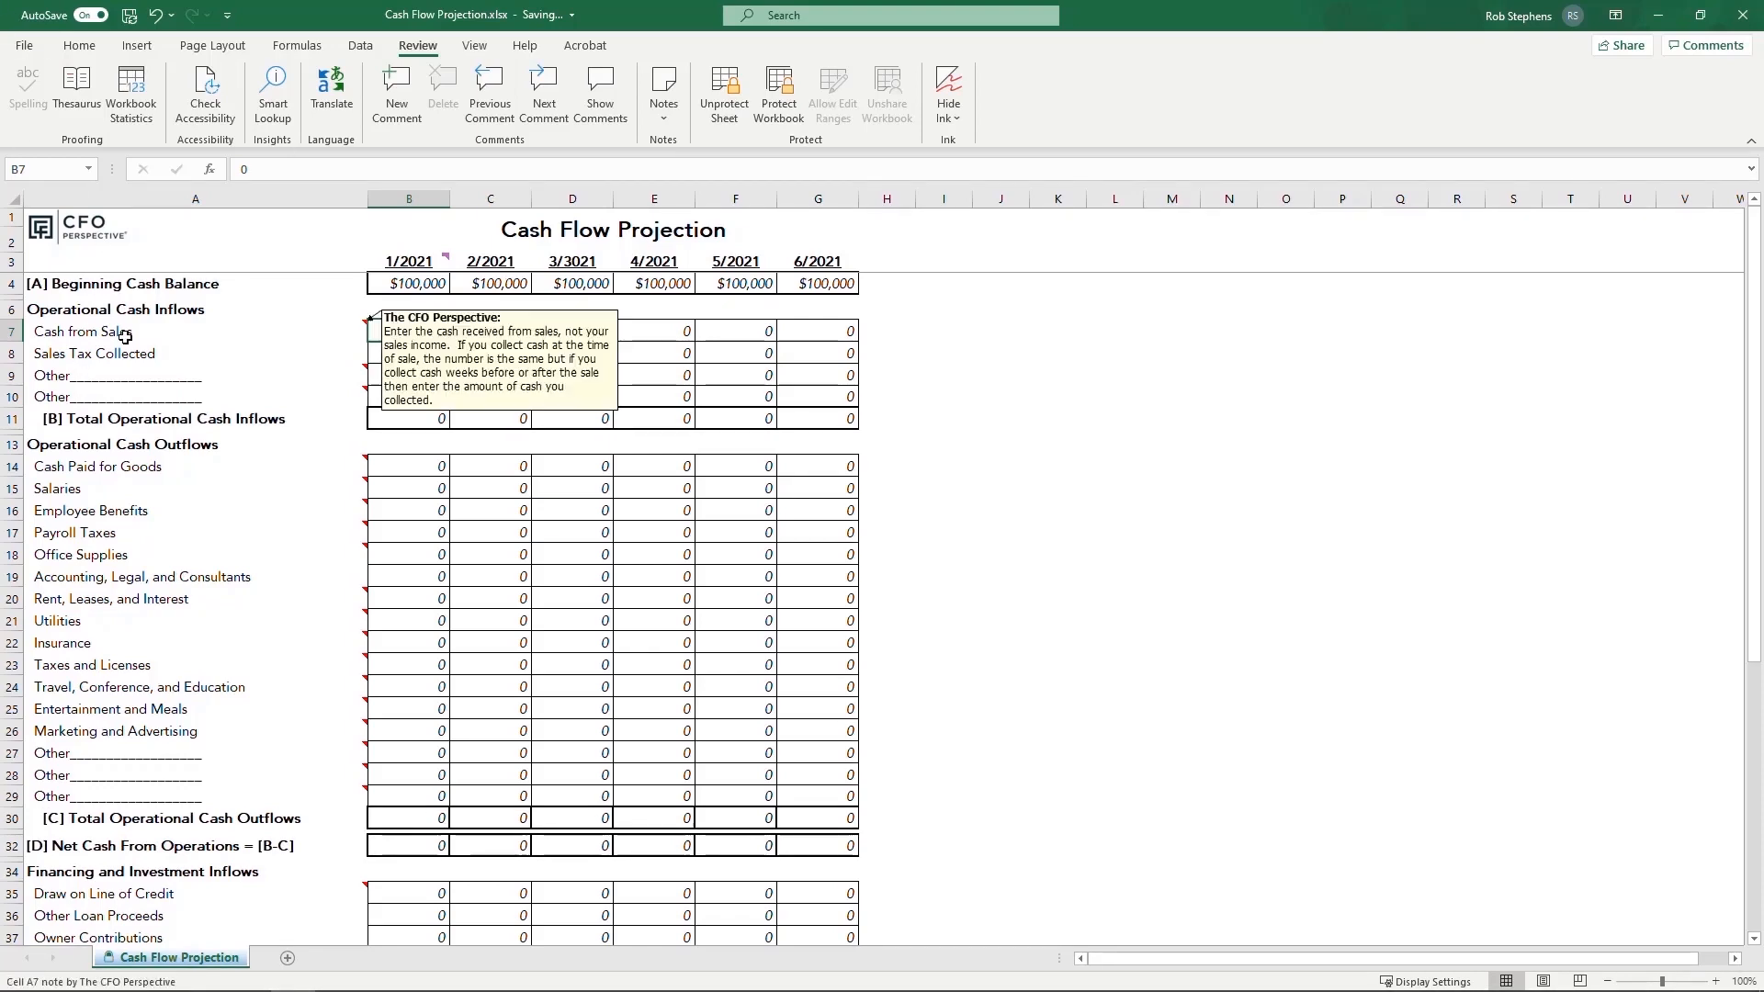
left_click(115, 387)
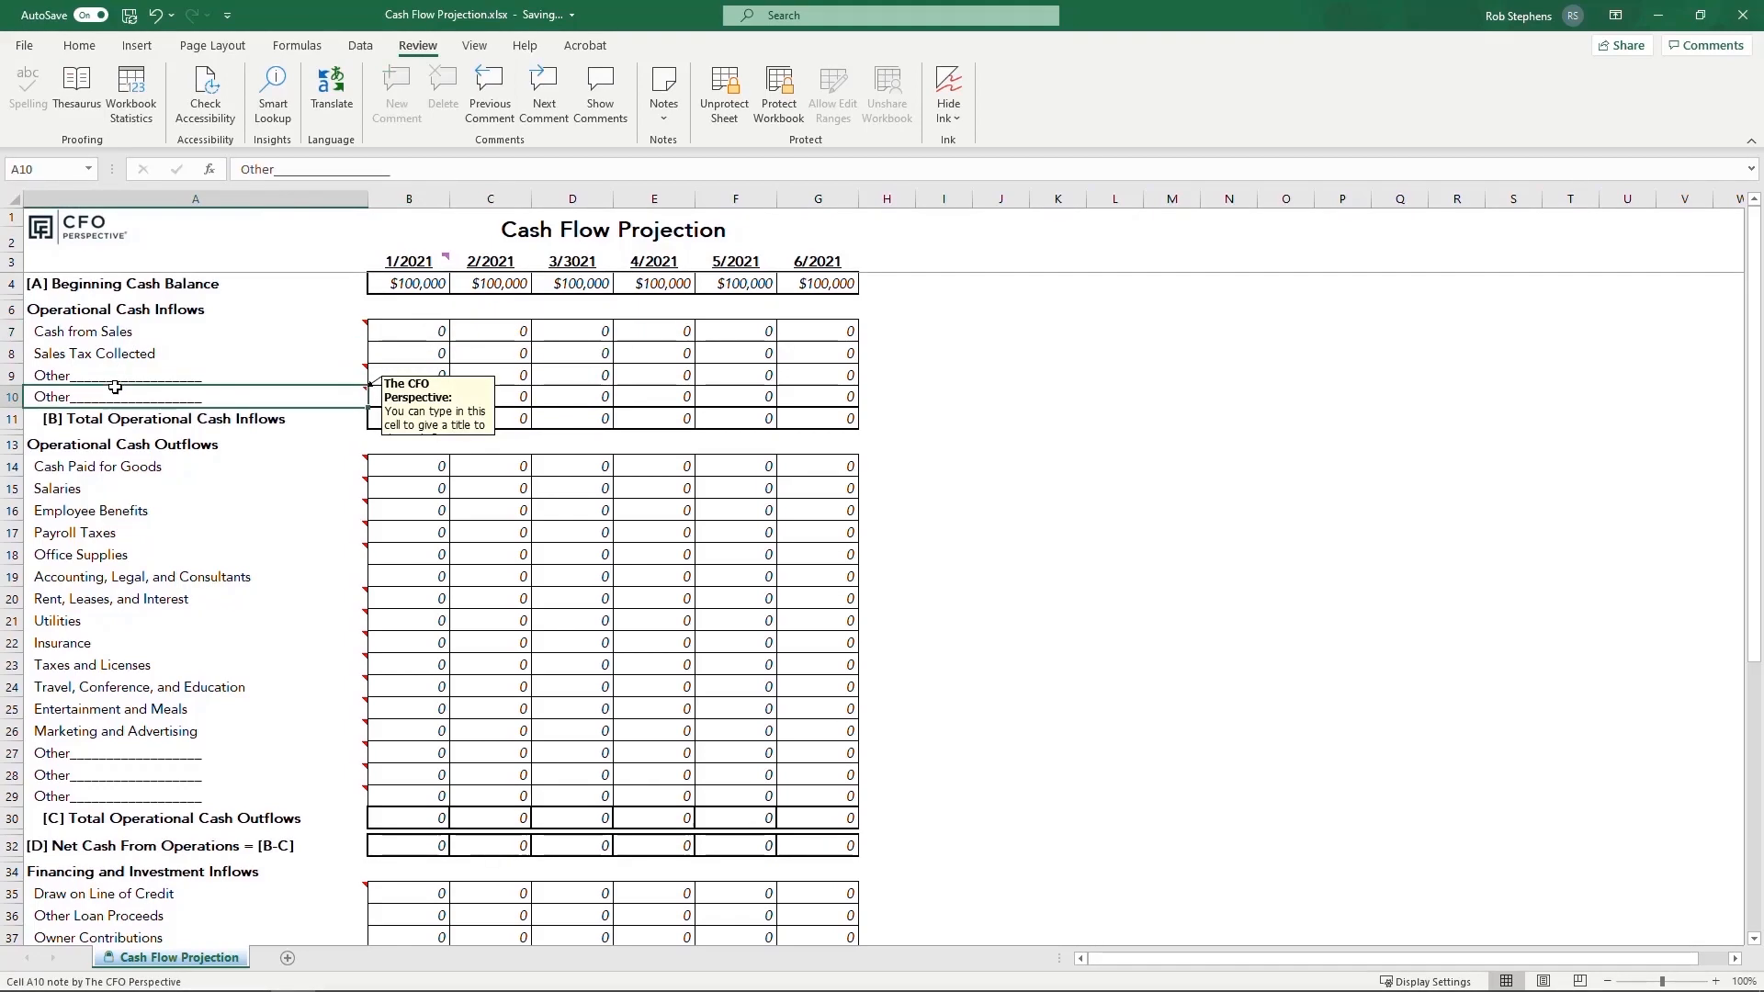
left_click(124, 377)
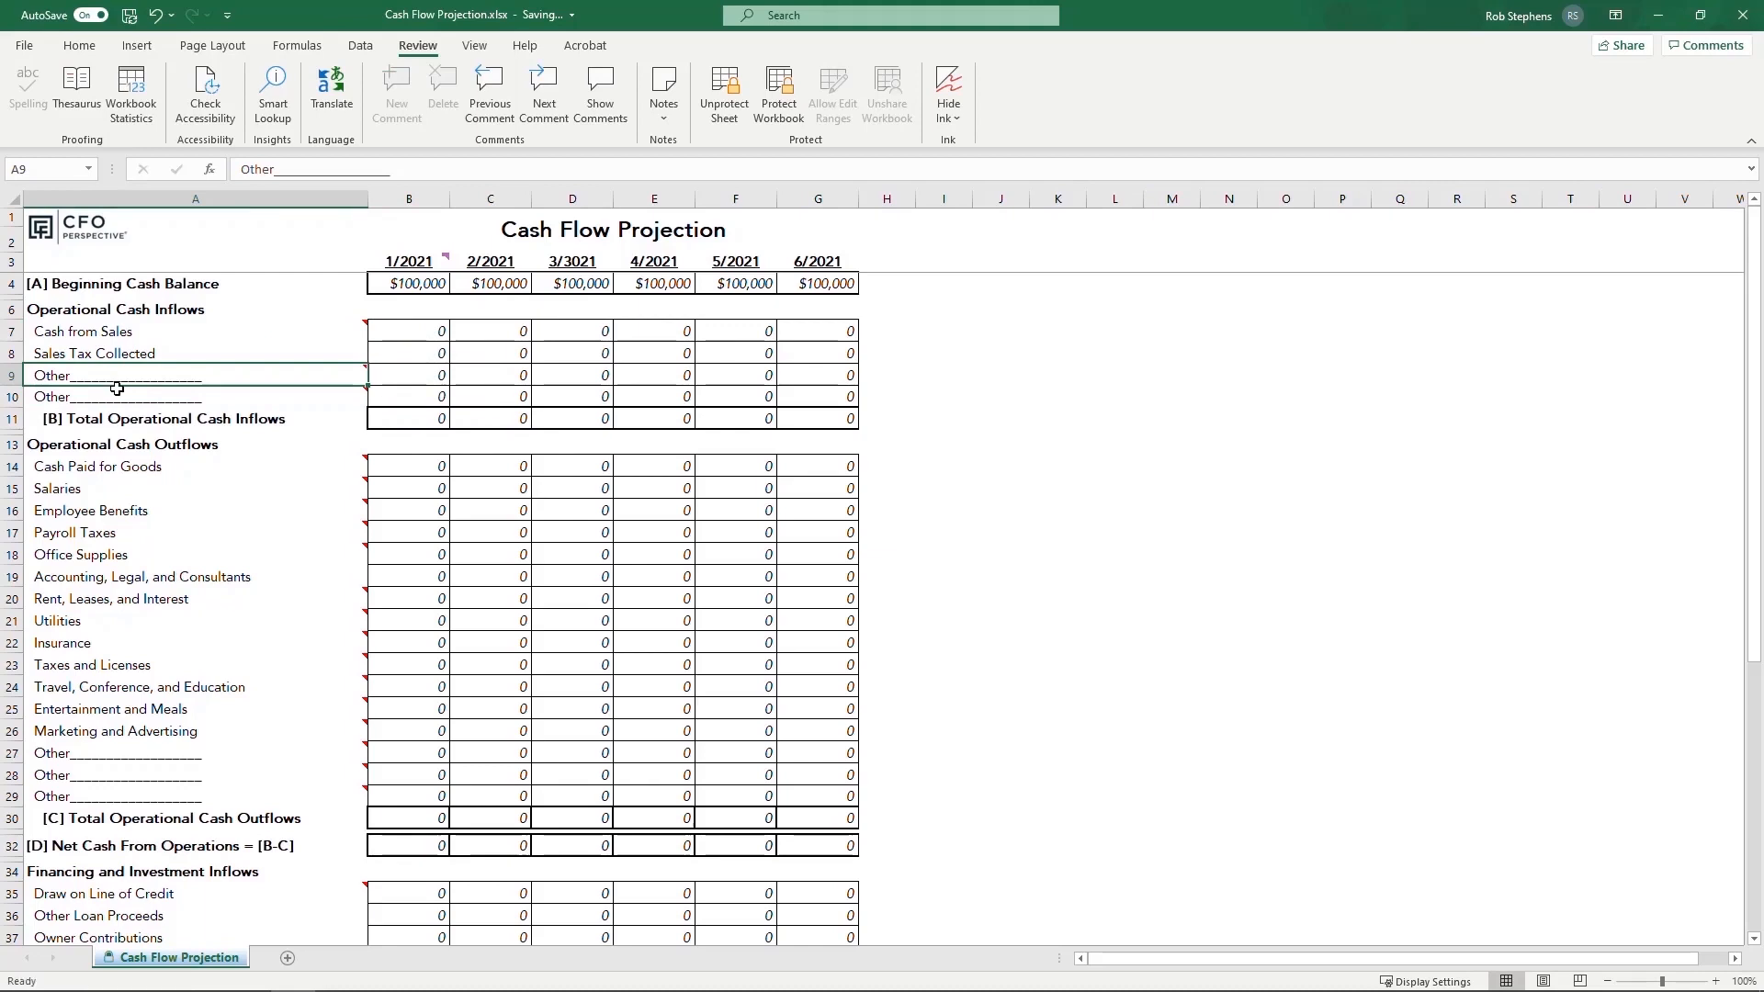
left_click(116, 389)
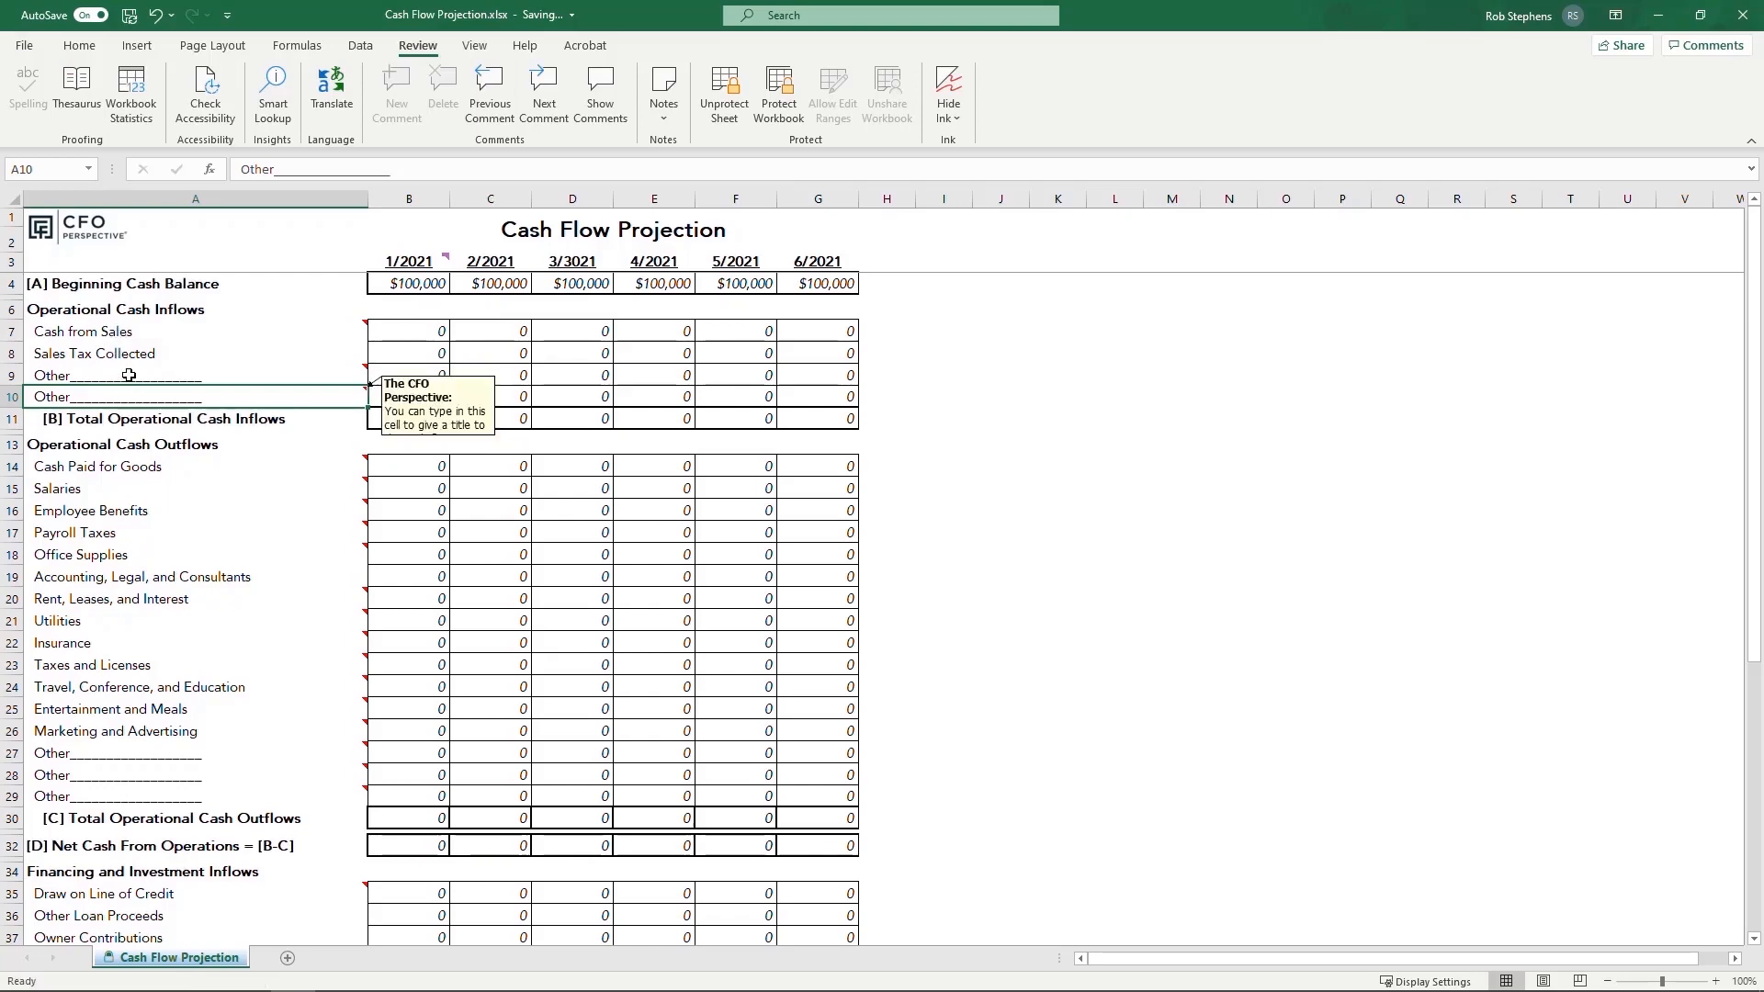
left_click(129, 375)
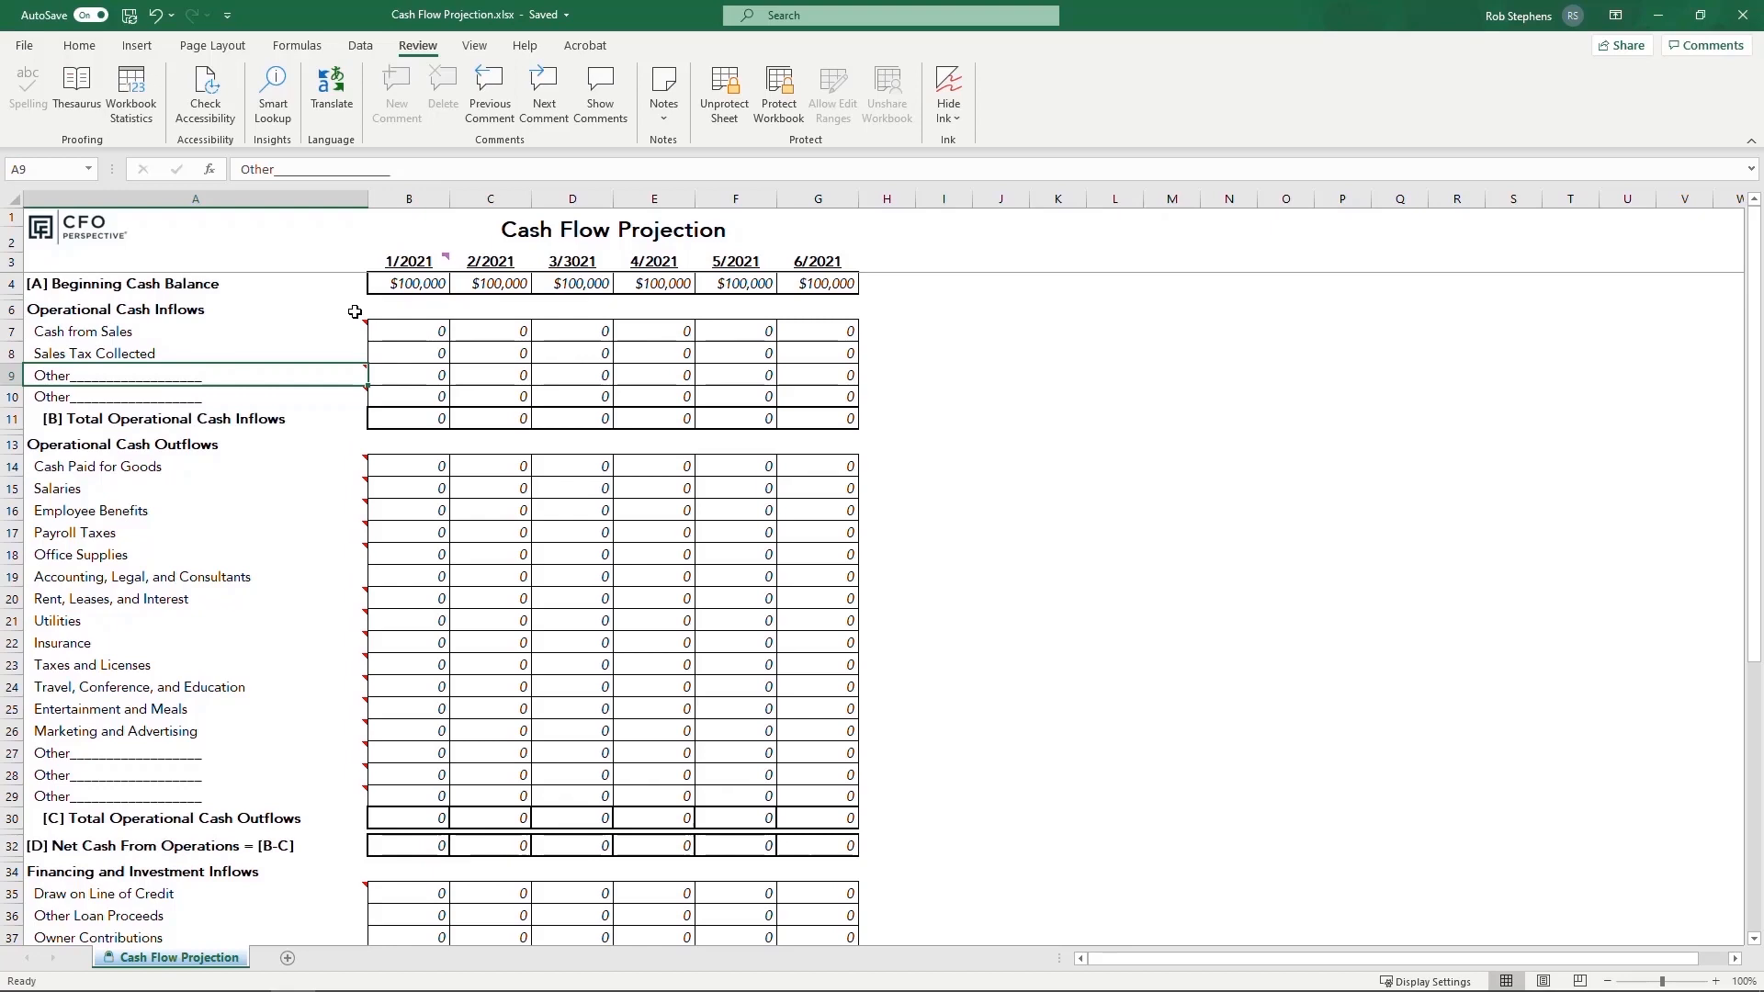
Step: Enter the 1/2021 operational inflows: 250000 for Cash from Sales and 17500 for Sales Tax Collected
left_click(413, 328)
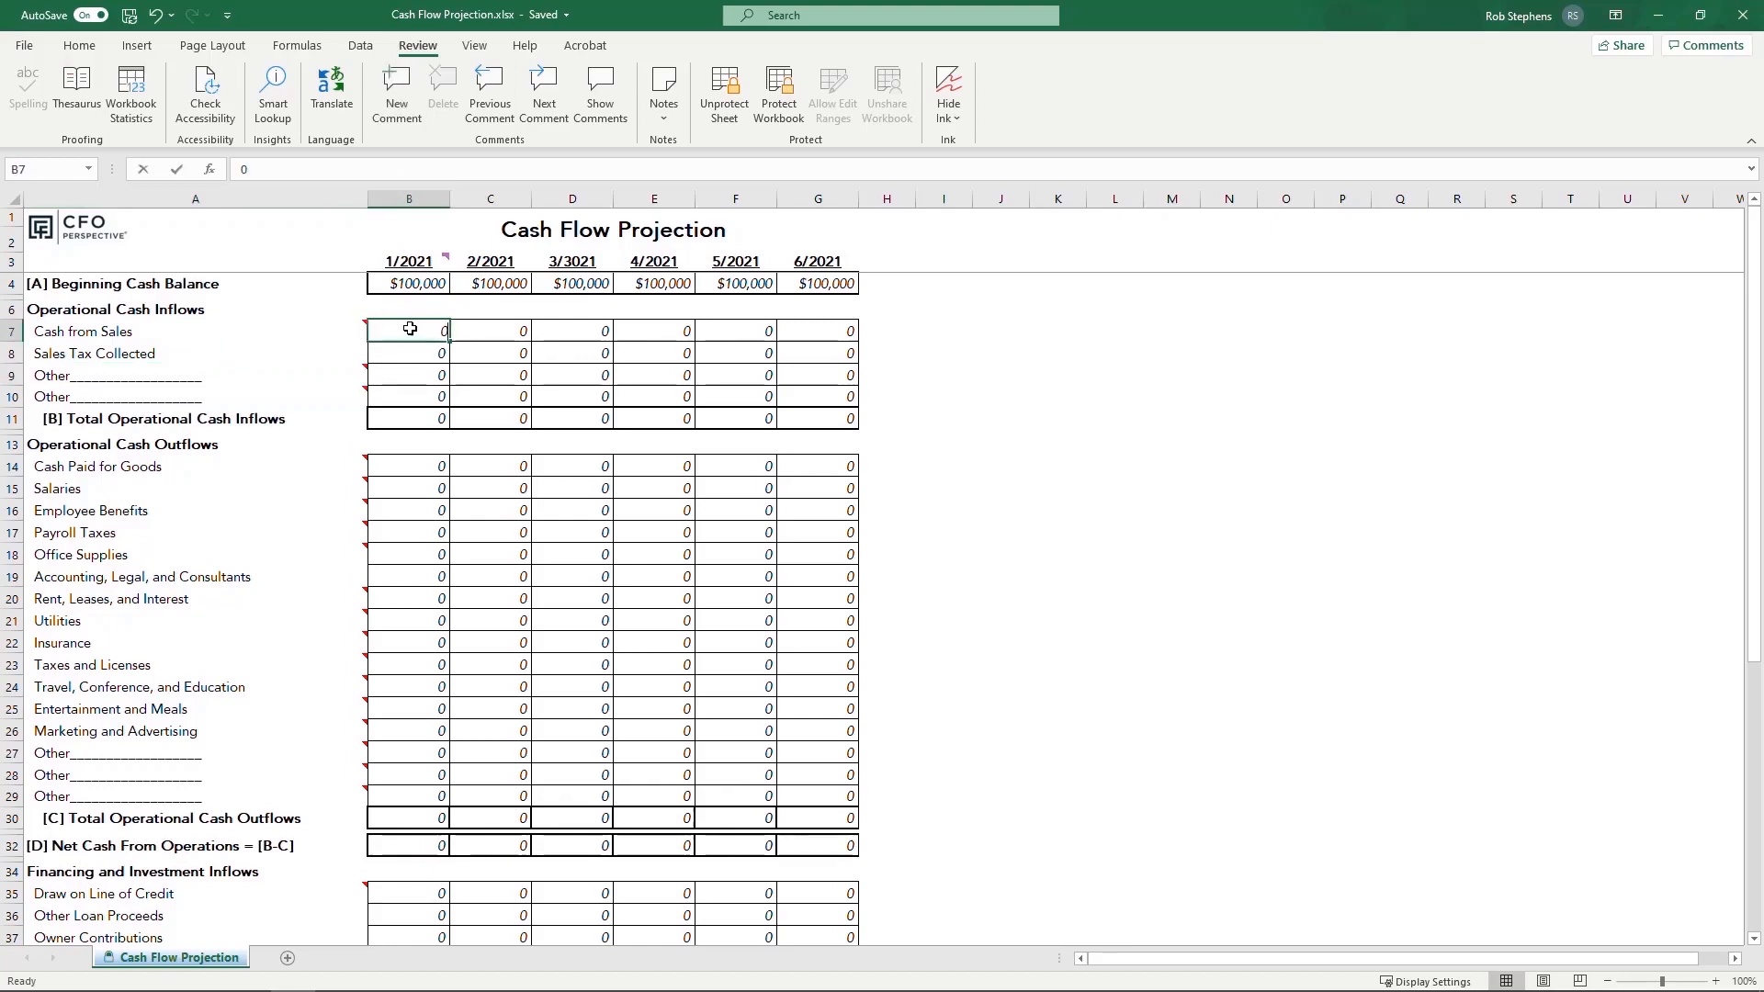
type("250000")
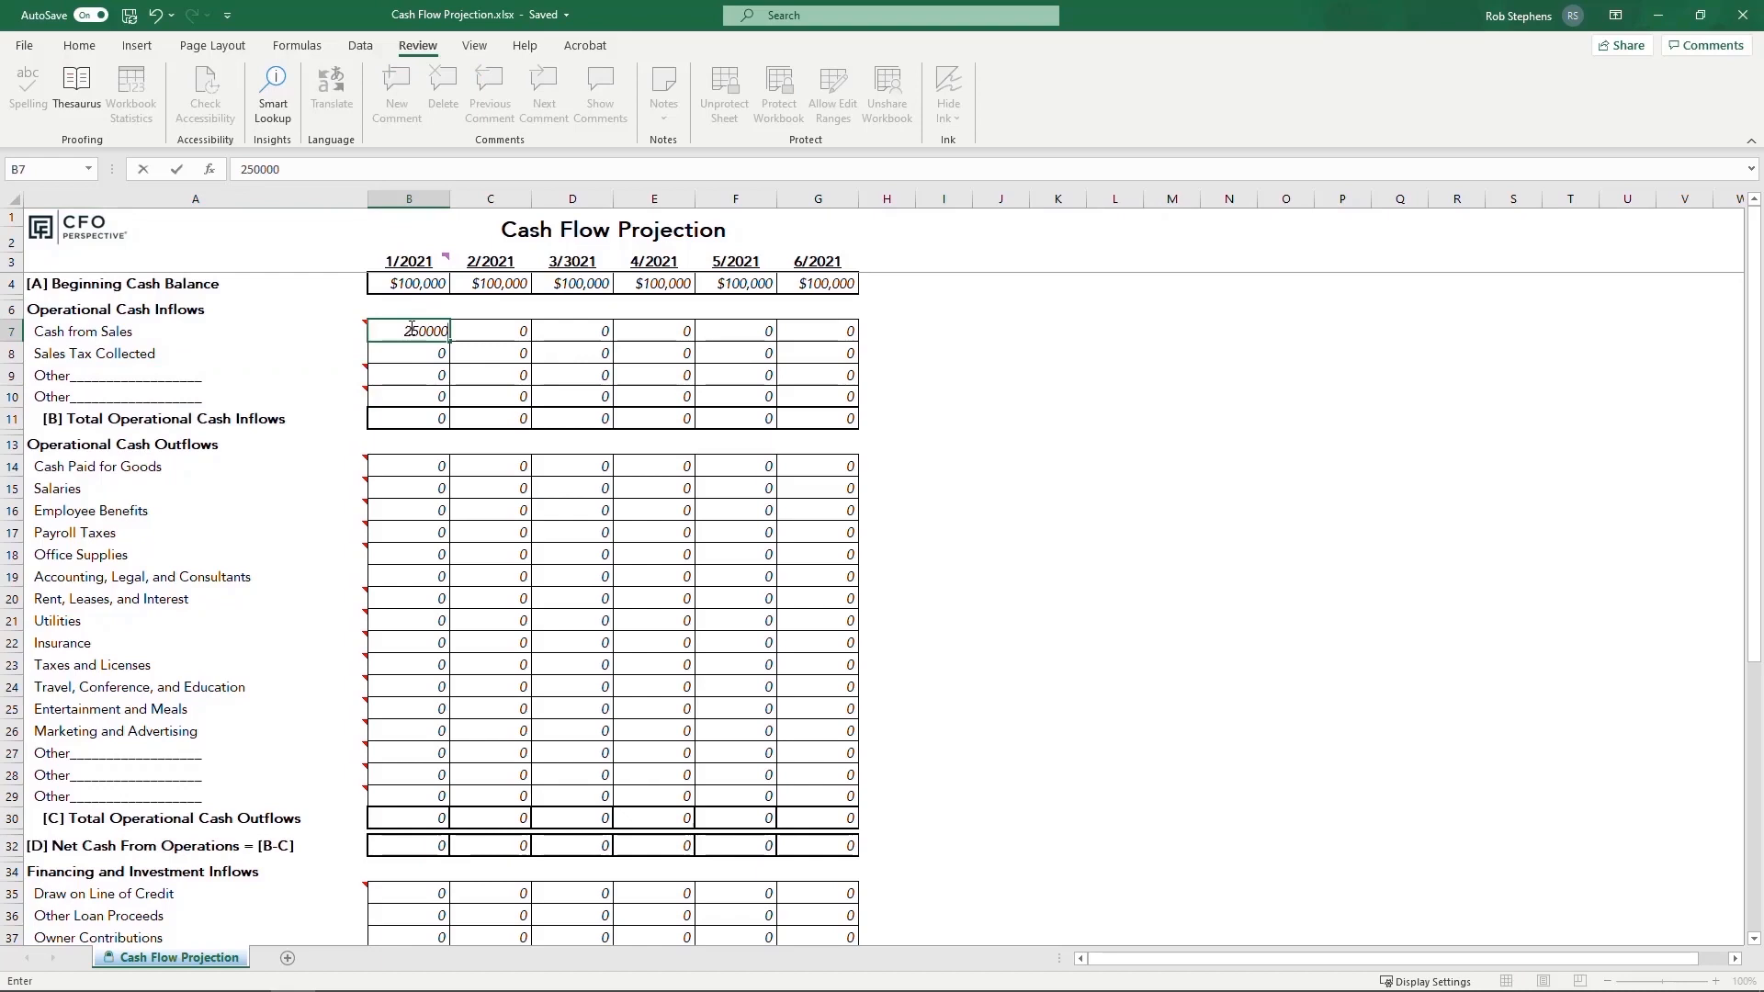
key("Return")
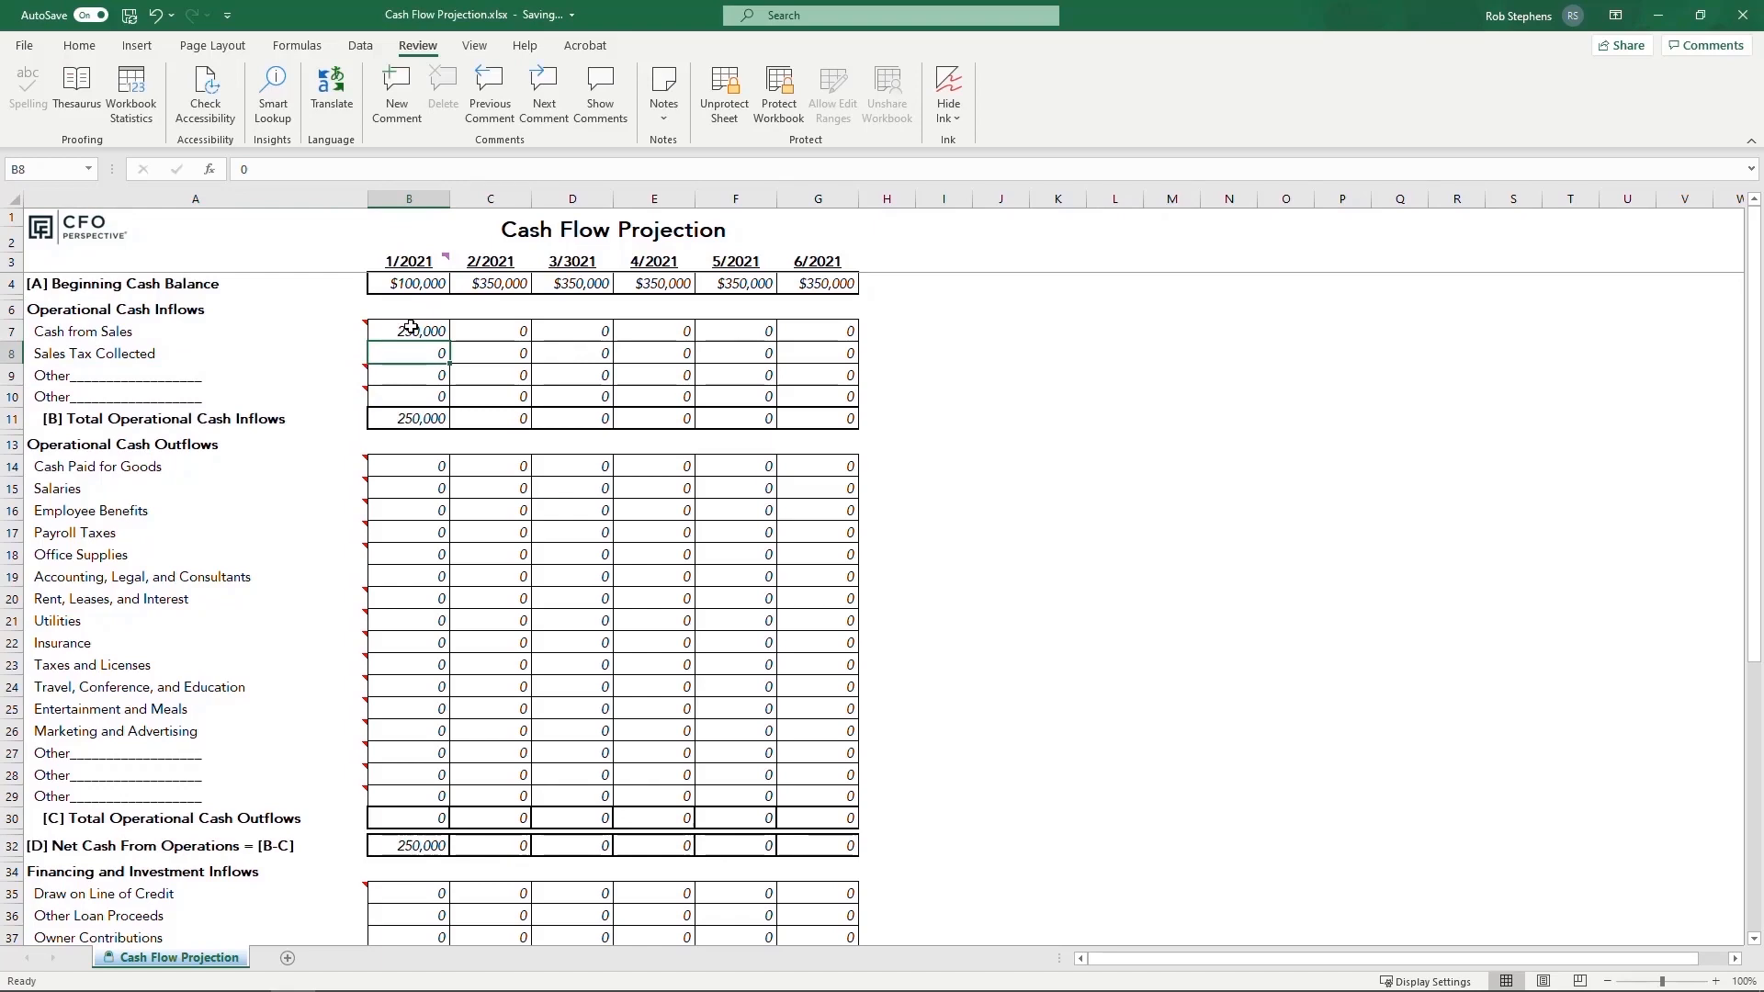
type("17500")
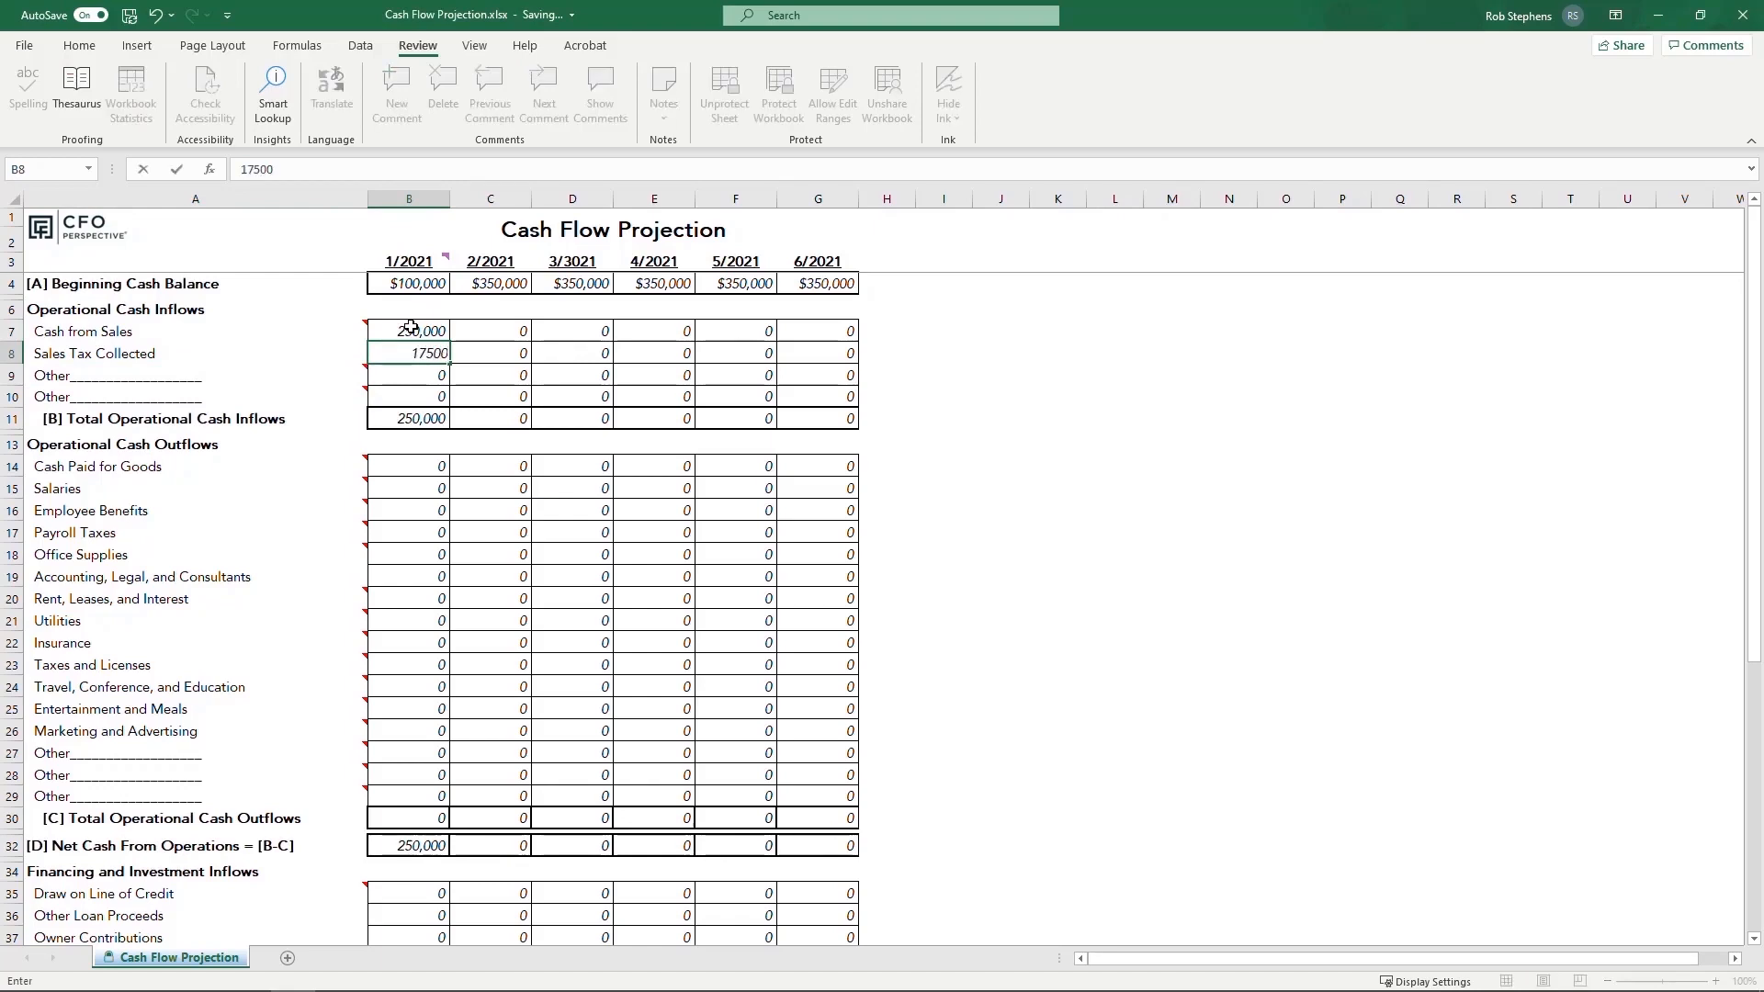
key("Return")
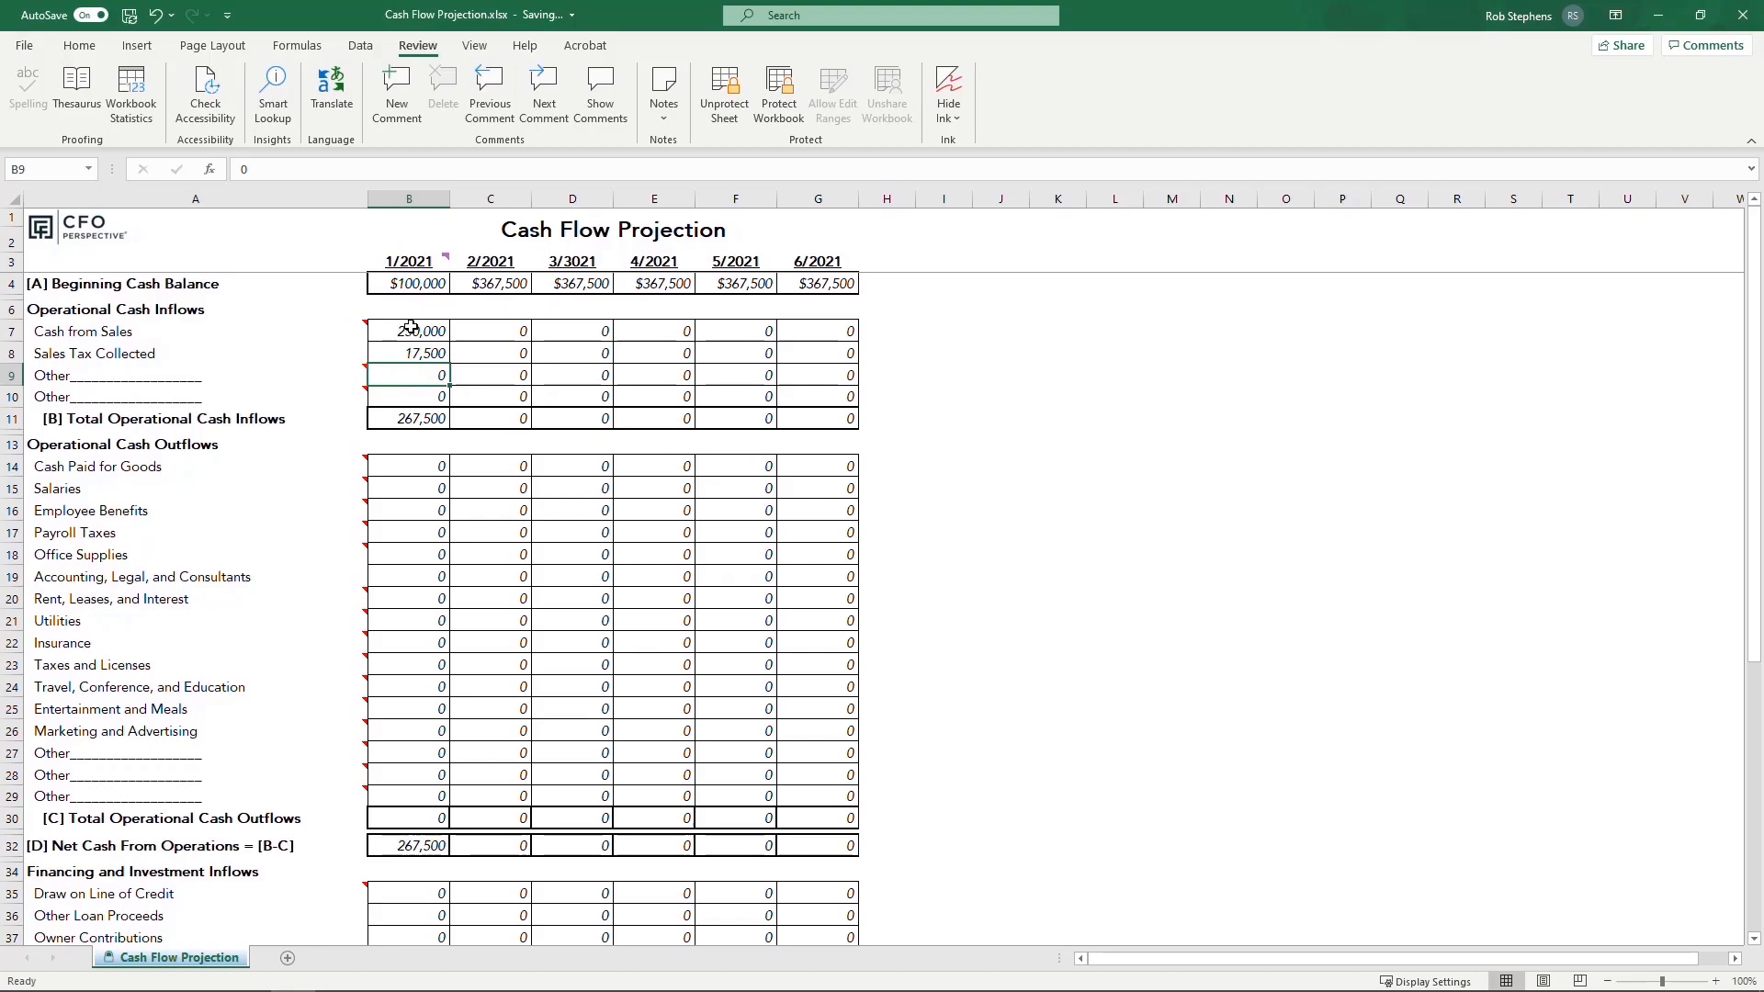
Step: Enter the 1/2021 operational outflows: 125000 for Cash Paid for Goods and 80000 for Salaries
left_click(409, 464)
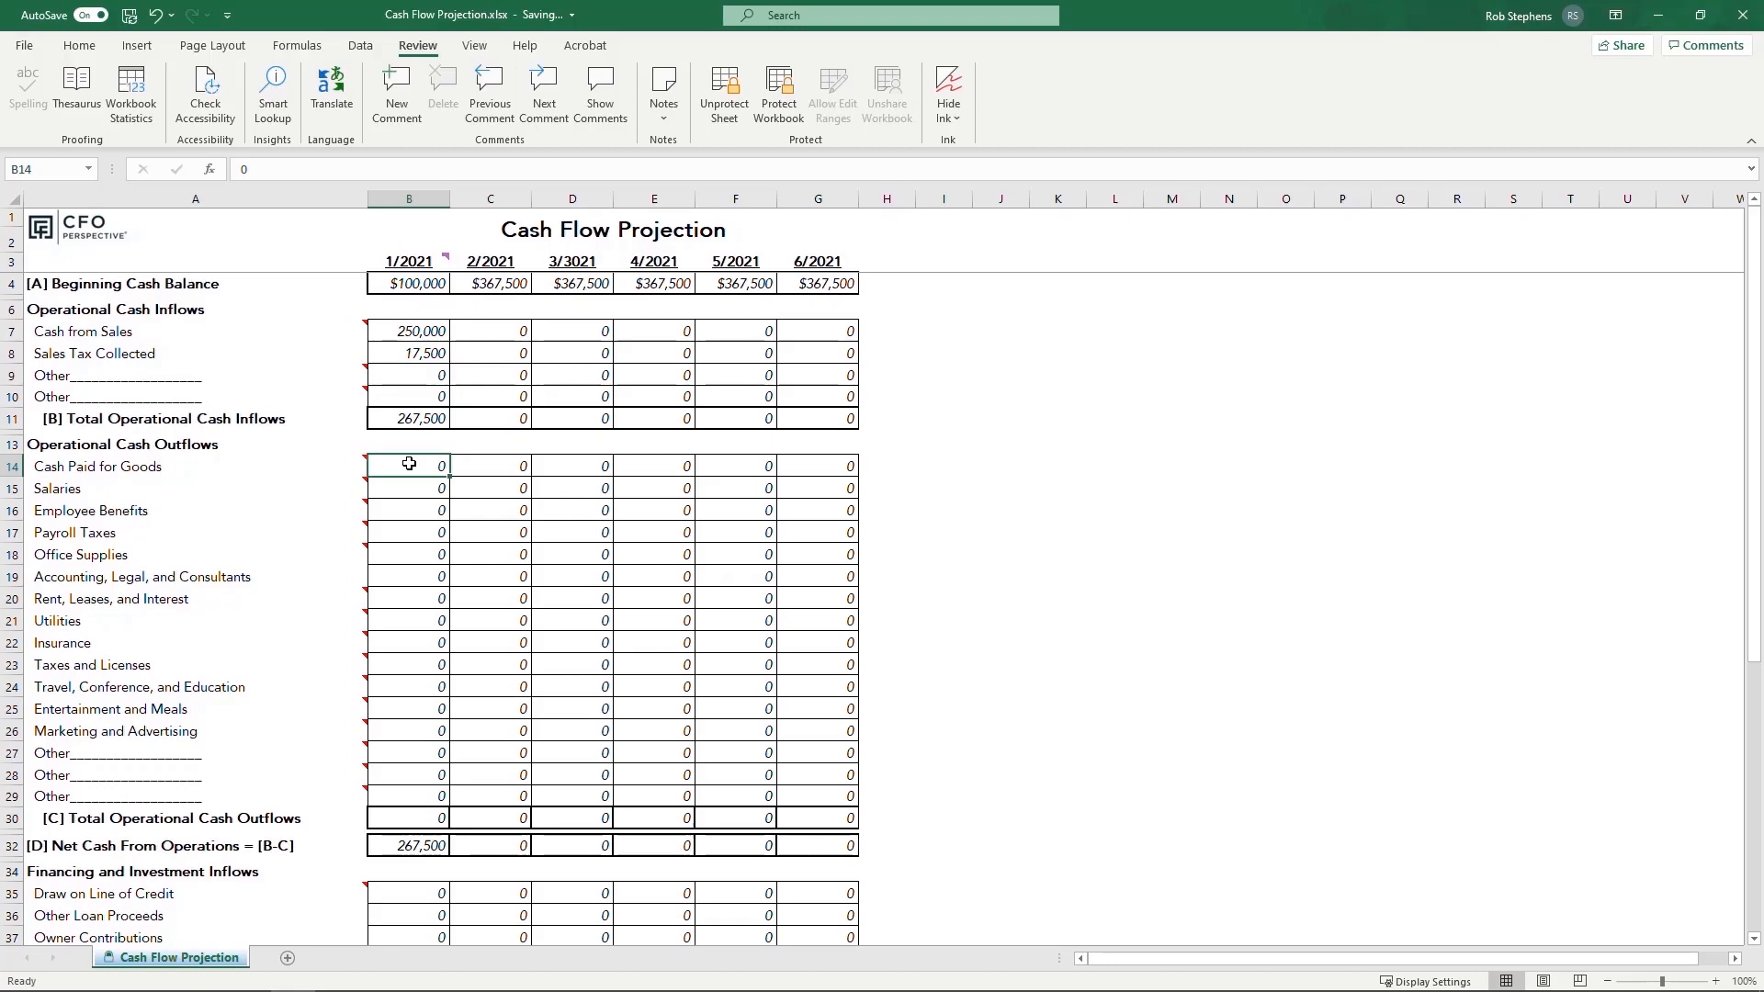
type("125000")
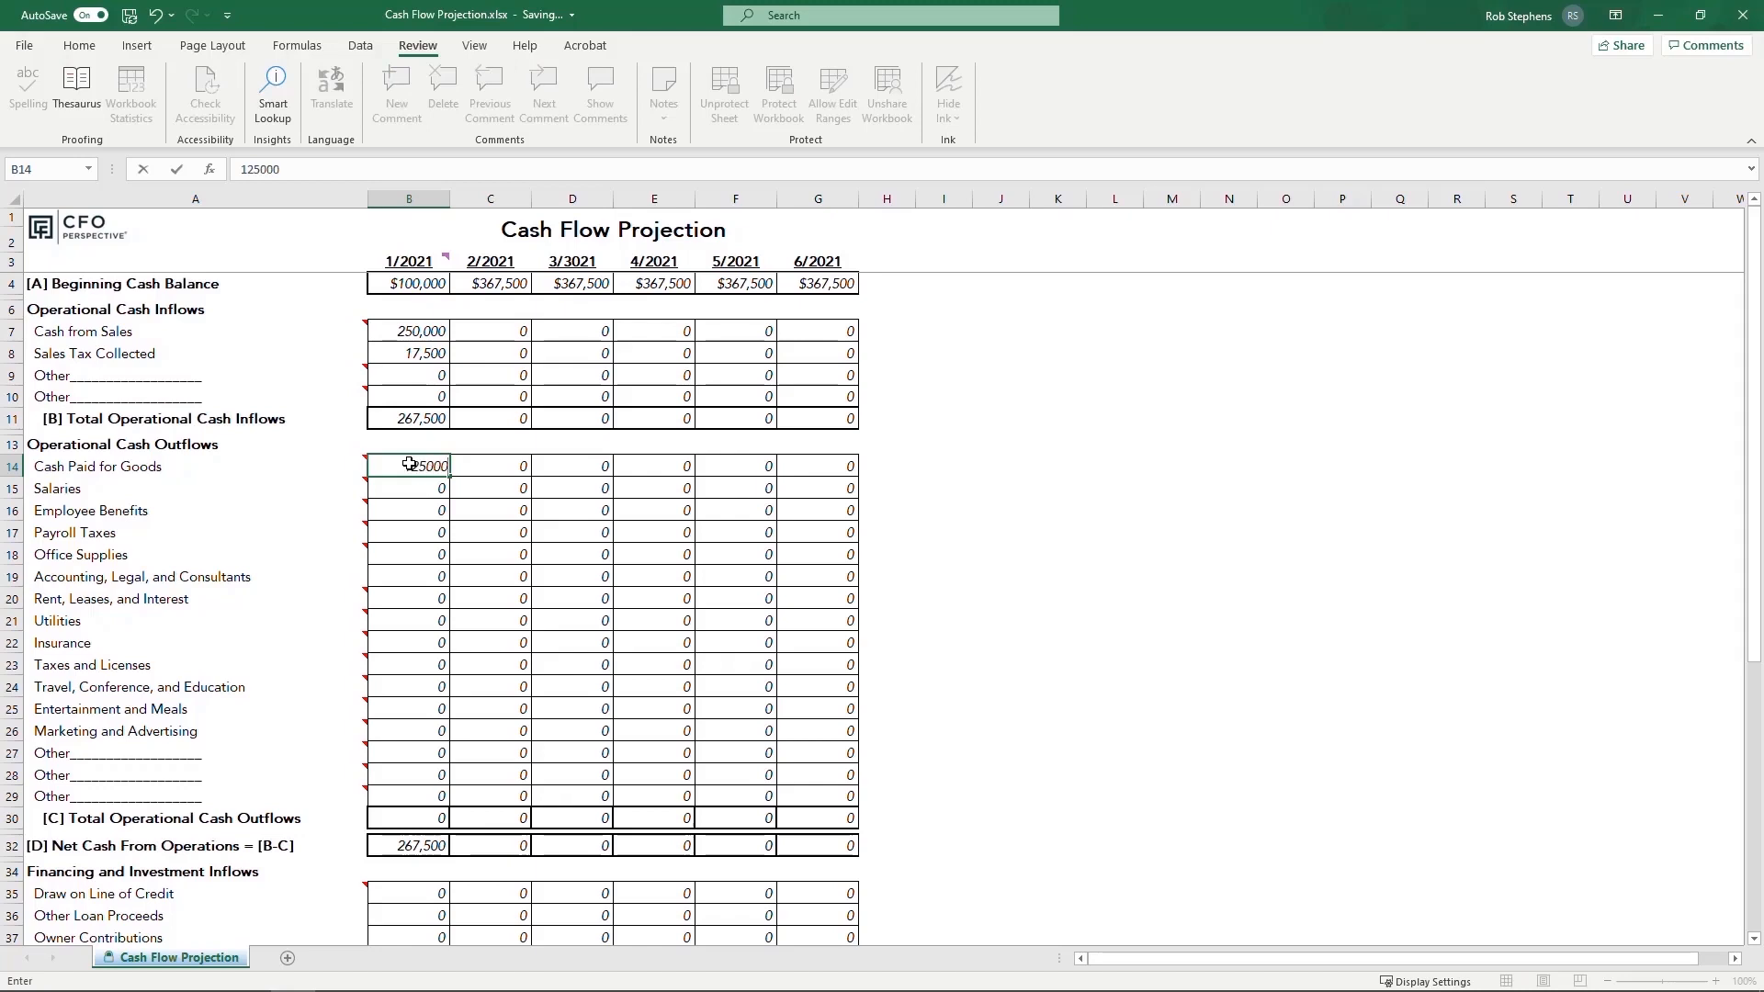
key("Return")
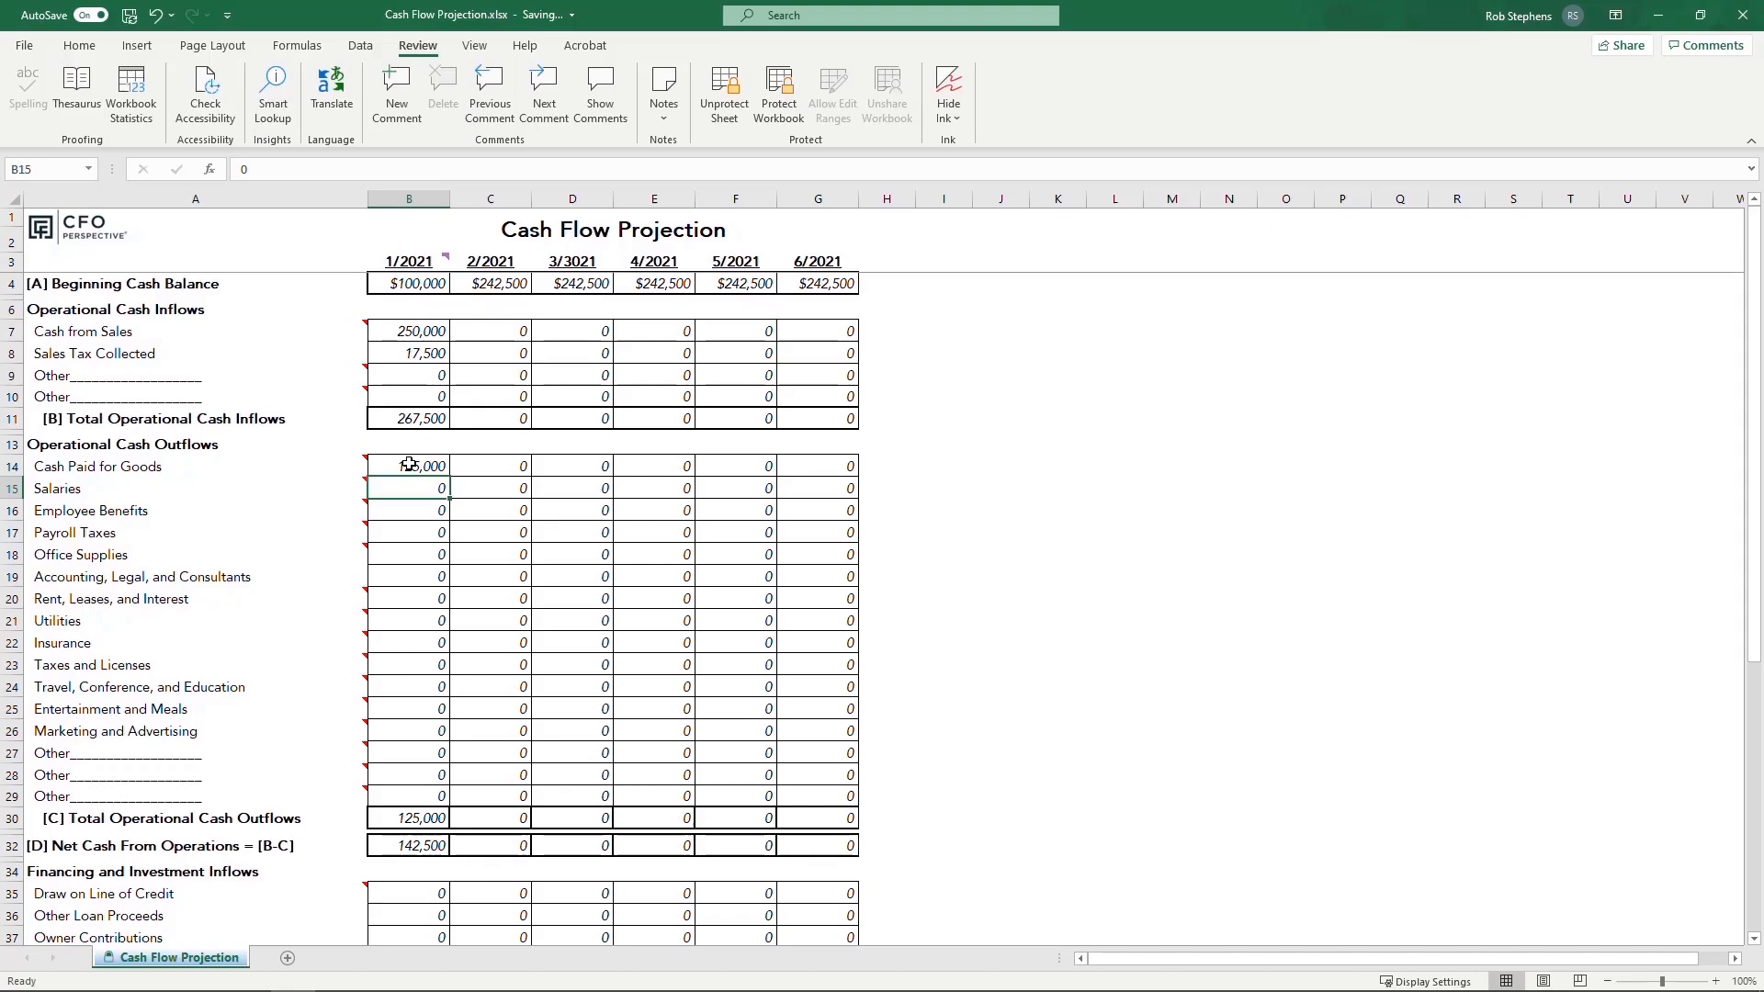
type("80000")
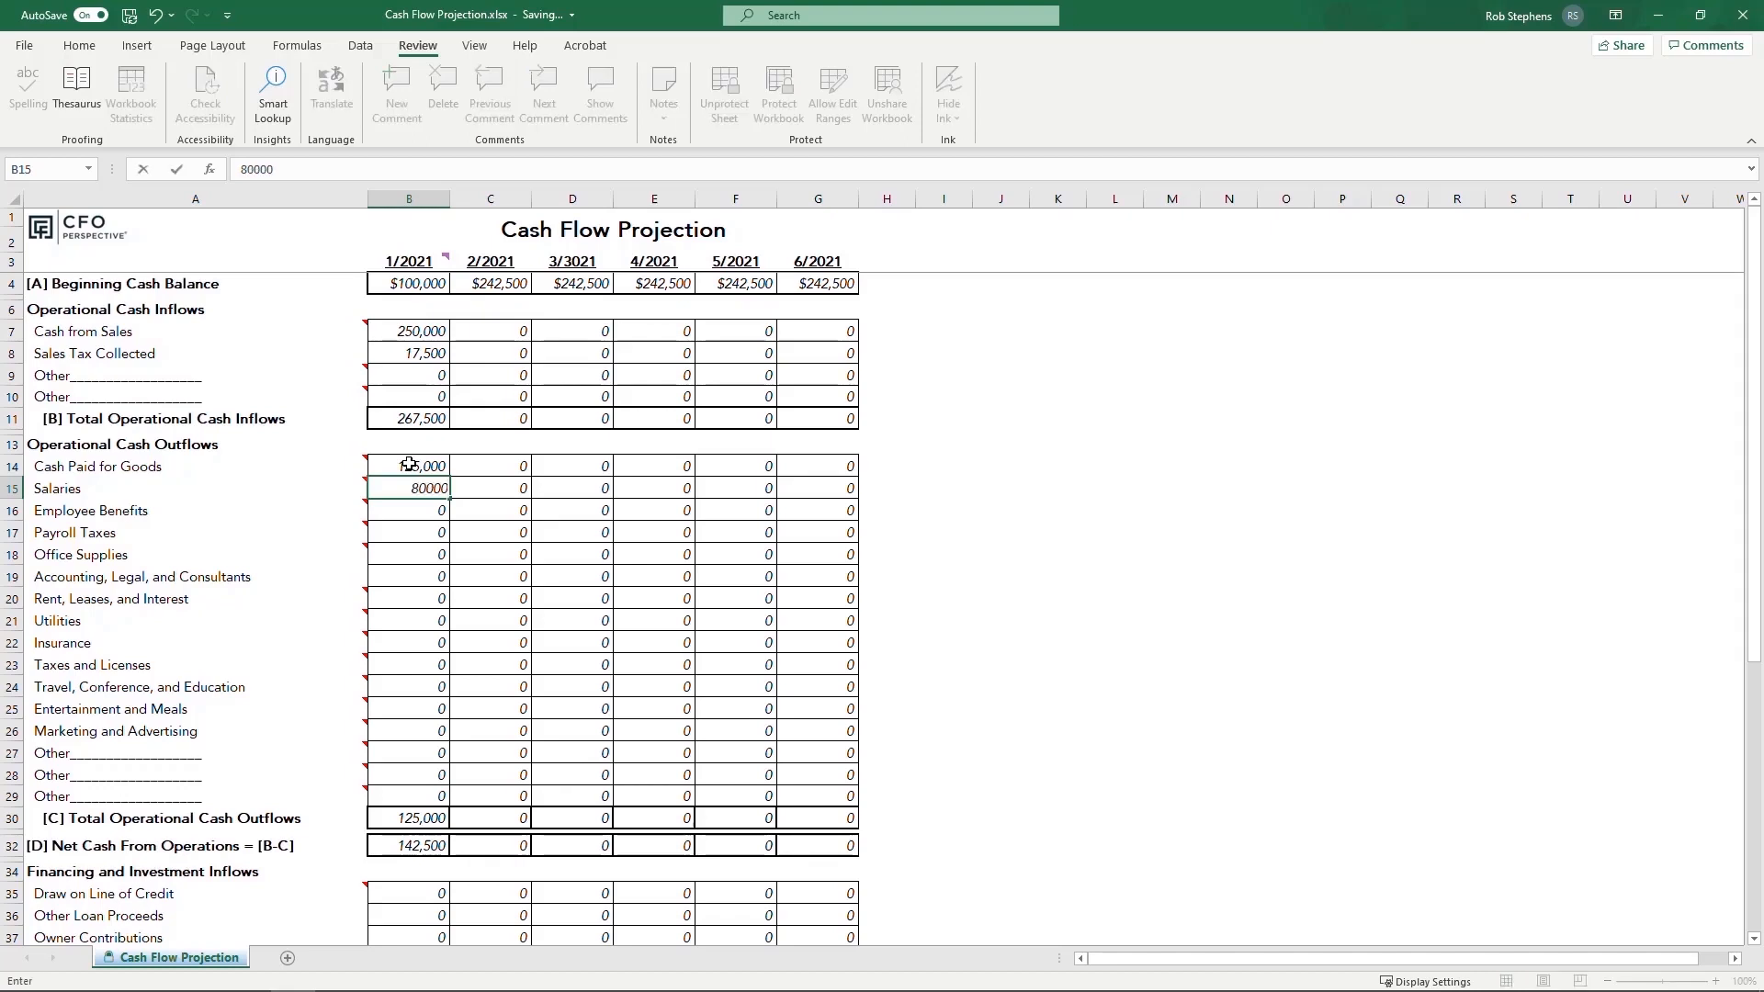
key("Return")
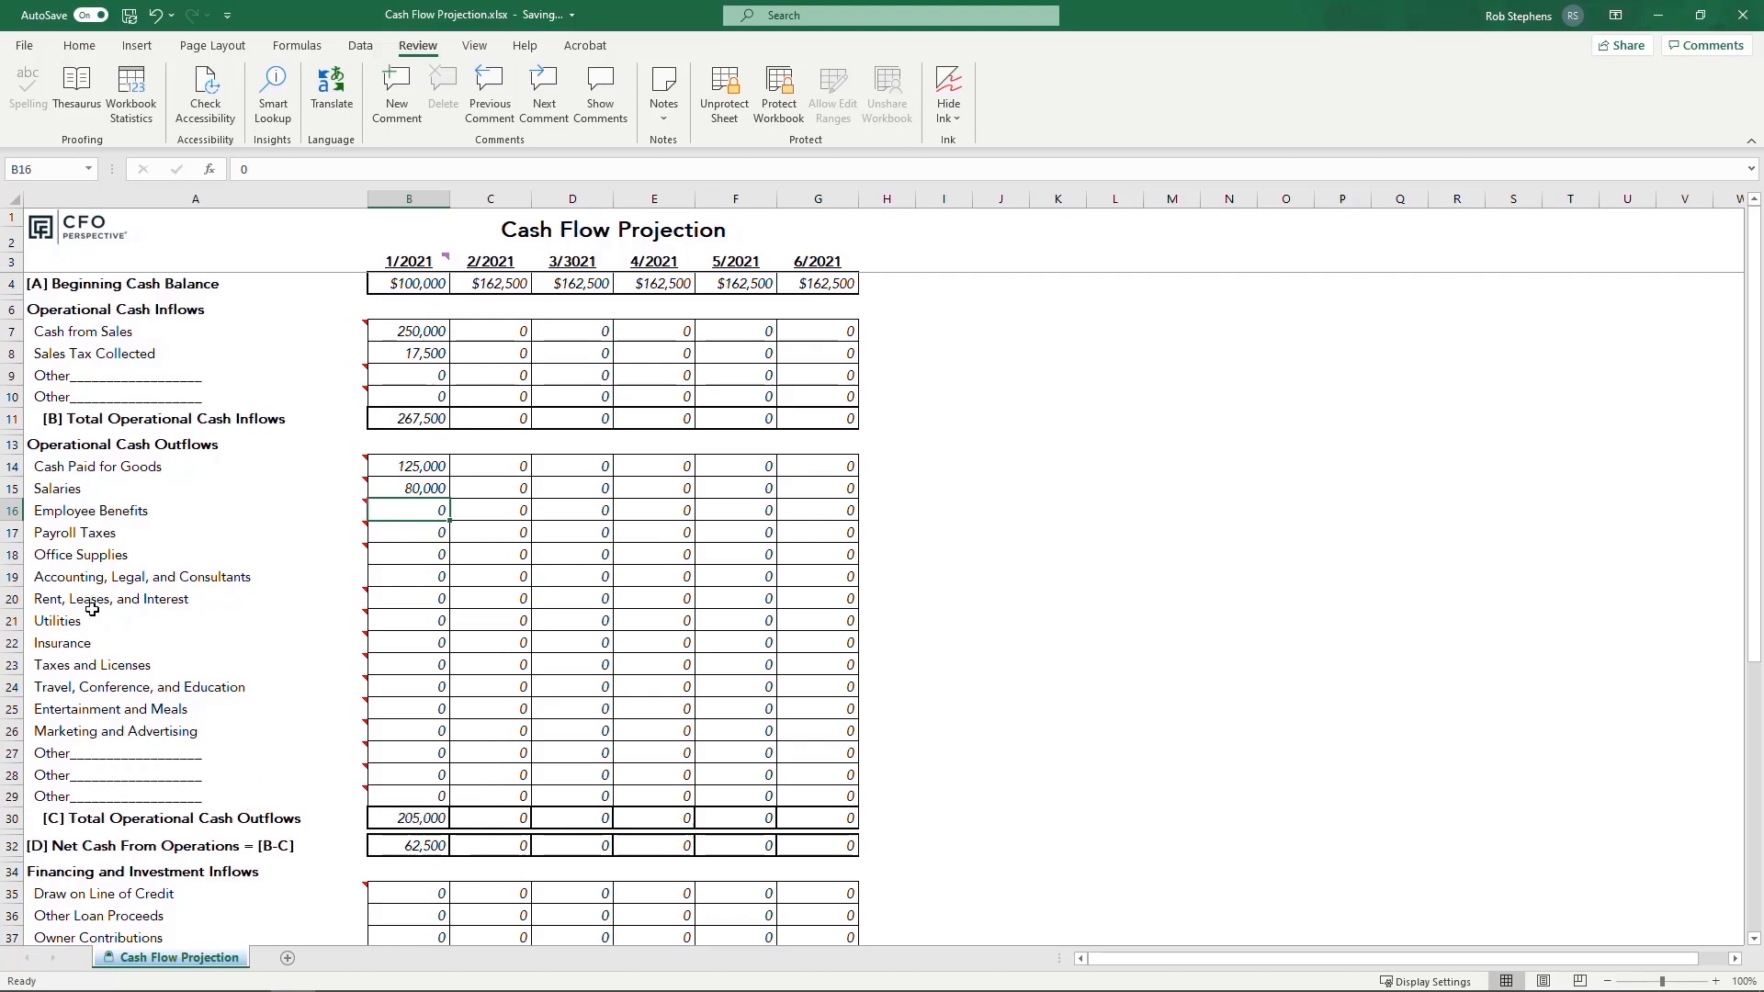
mouse_move(138, 761)
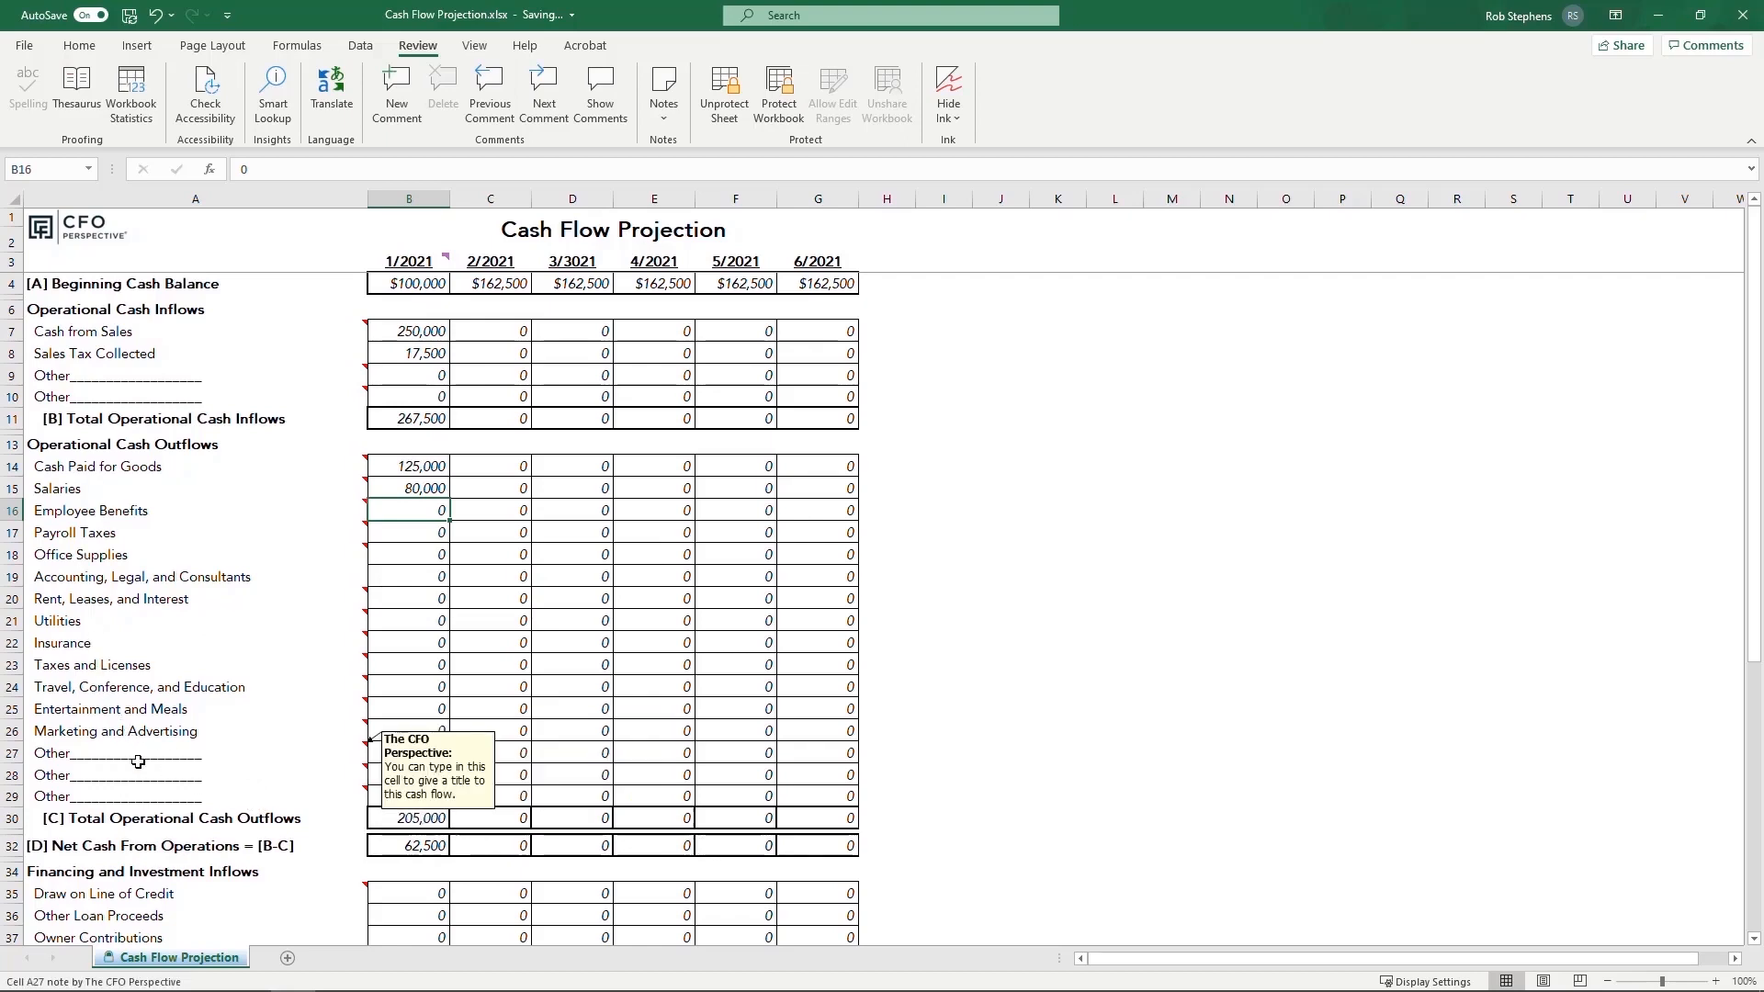
left_click_drag(130, 753, 145, 805)
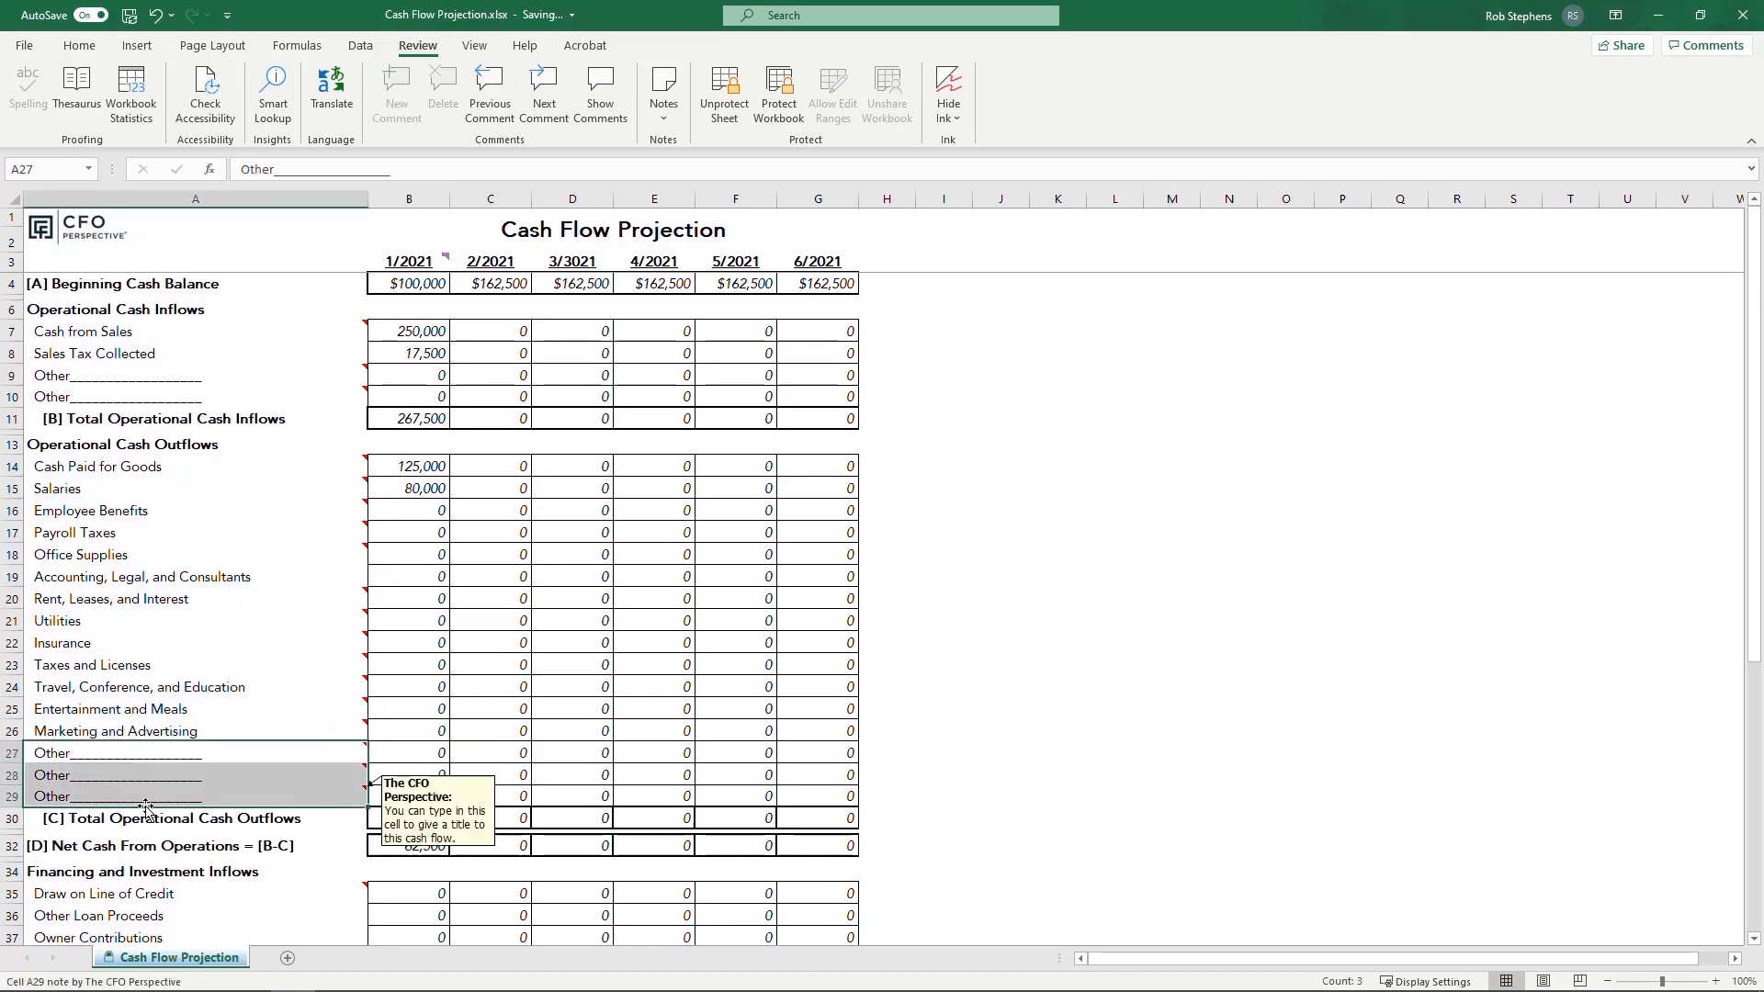
mouse_move(120, 553)
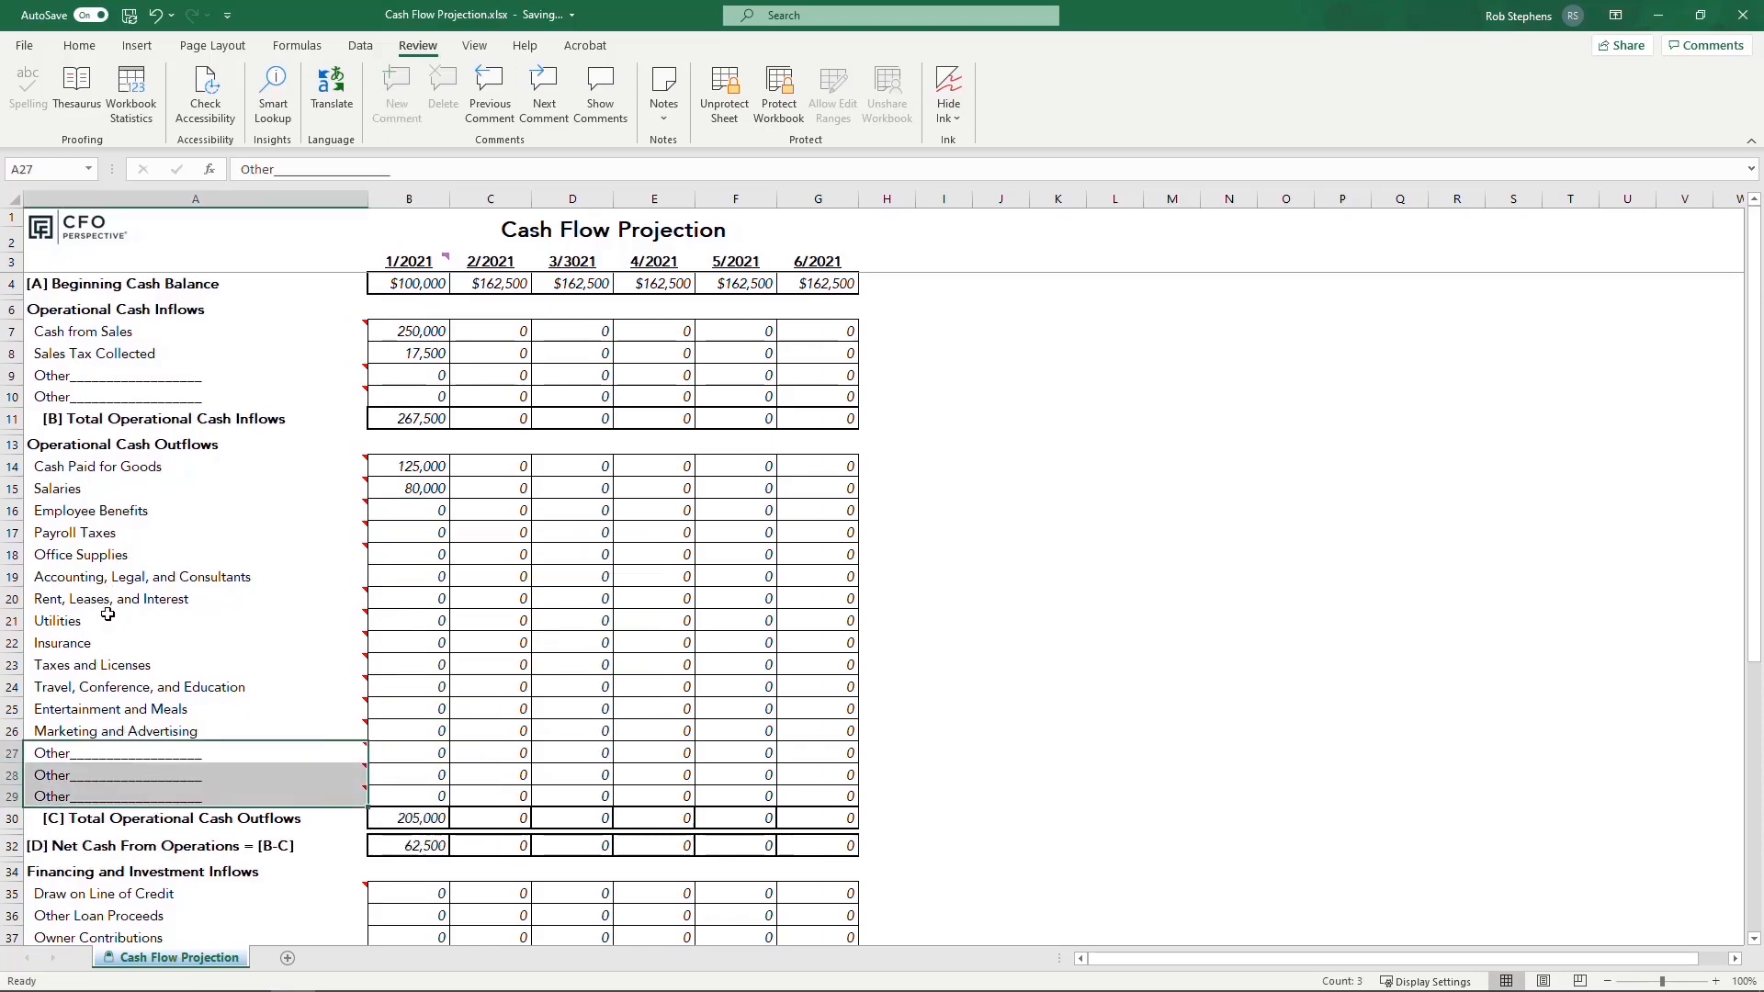
mouse_move(118, 668)
left_click(398, 513)
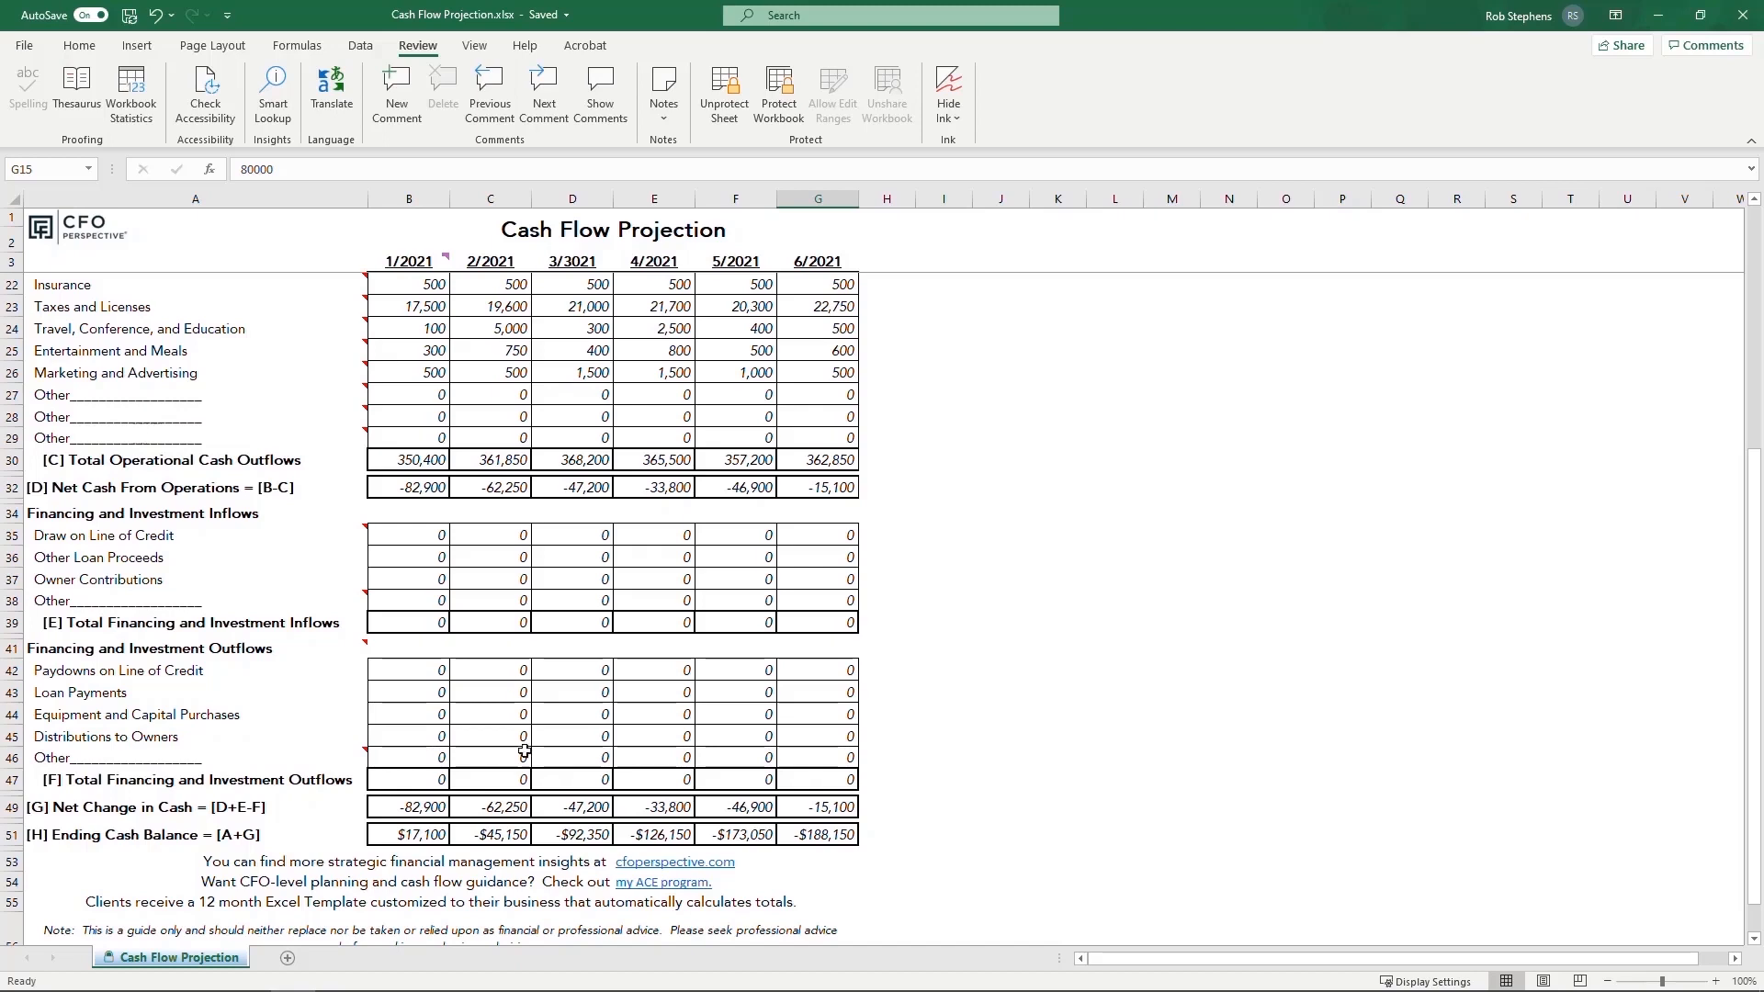
Step: Enter a Draw on Line of Credit of 50000 in each monthly column from 2/2021 through 5/2021
left_click(511, 534)
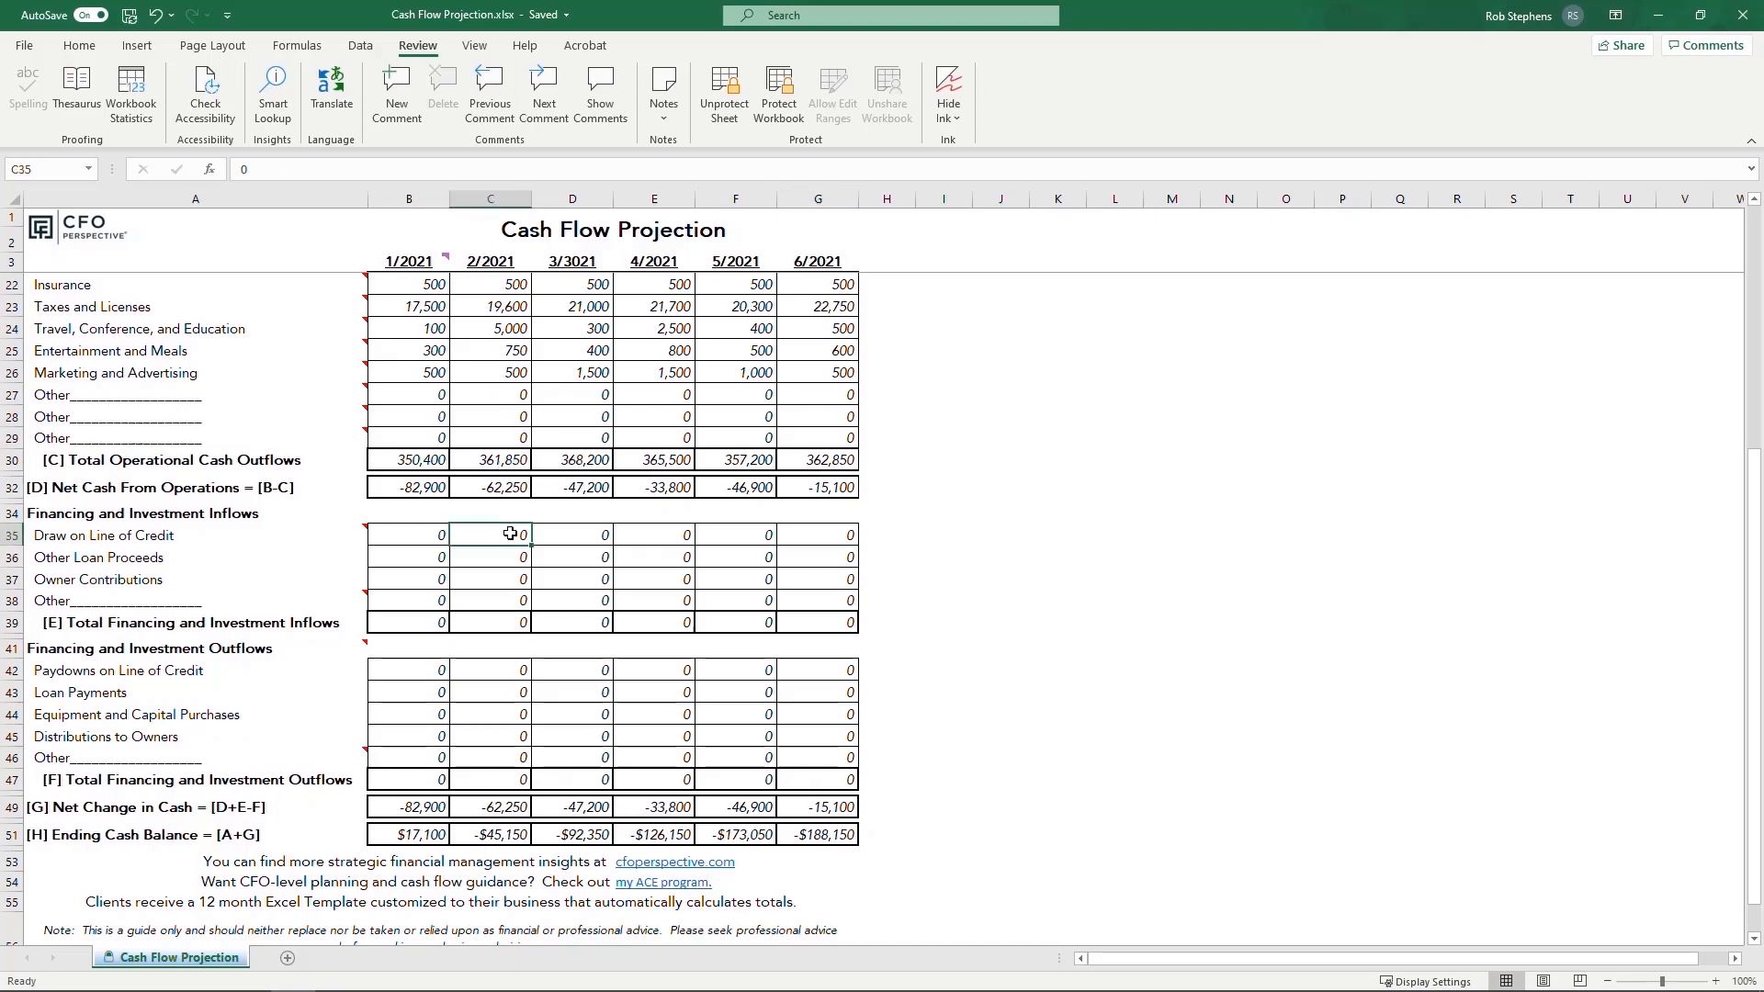
type("30")
key("BackSpace")
type("50,000")
key("Tab")
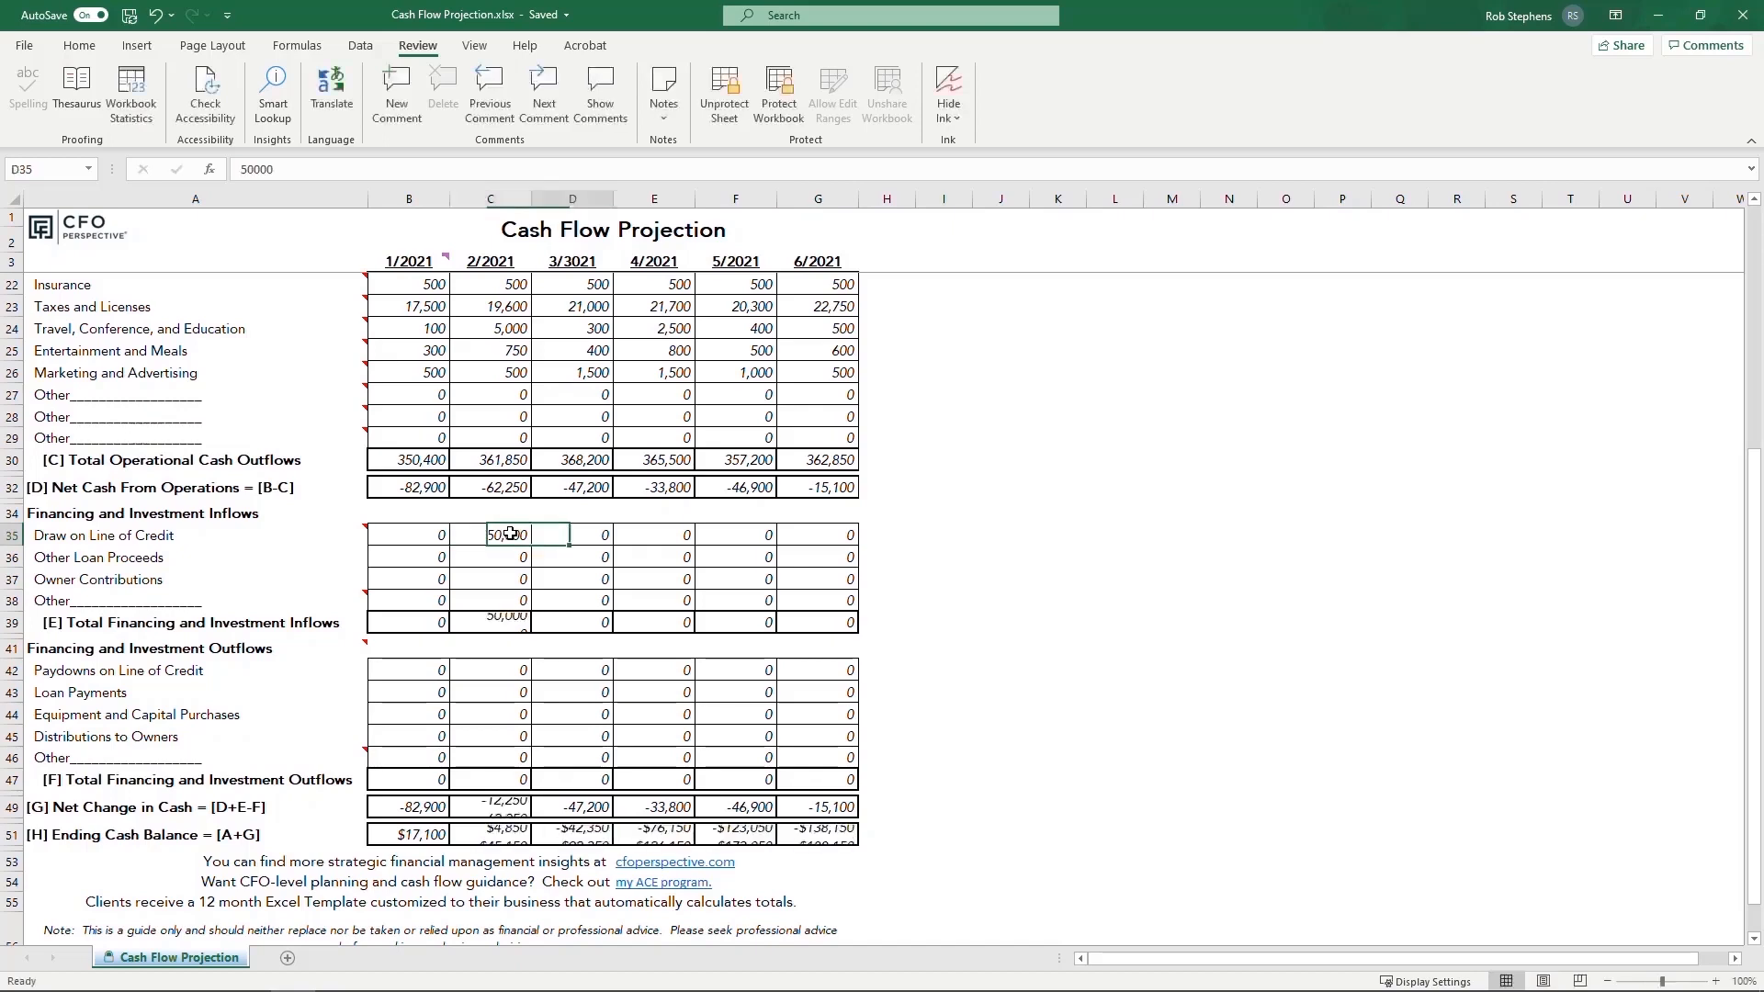
type("50000")
key("Tab")
type("50000")
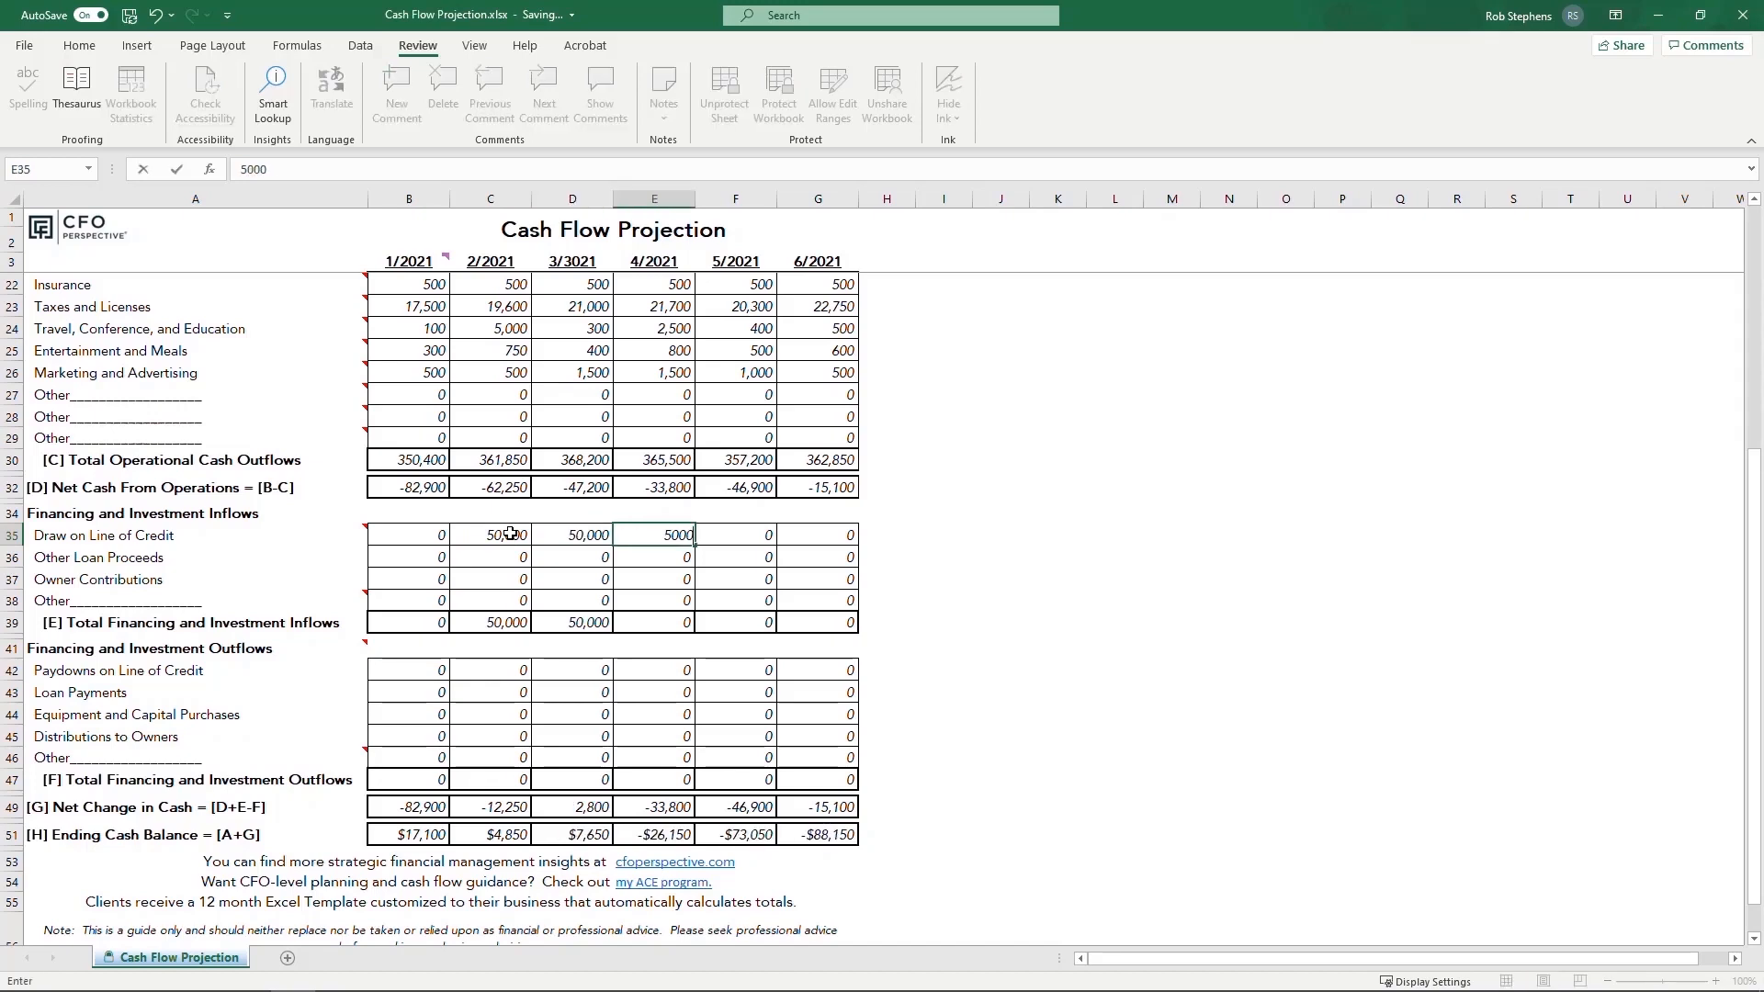
key("Tab")
type("50000")
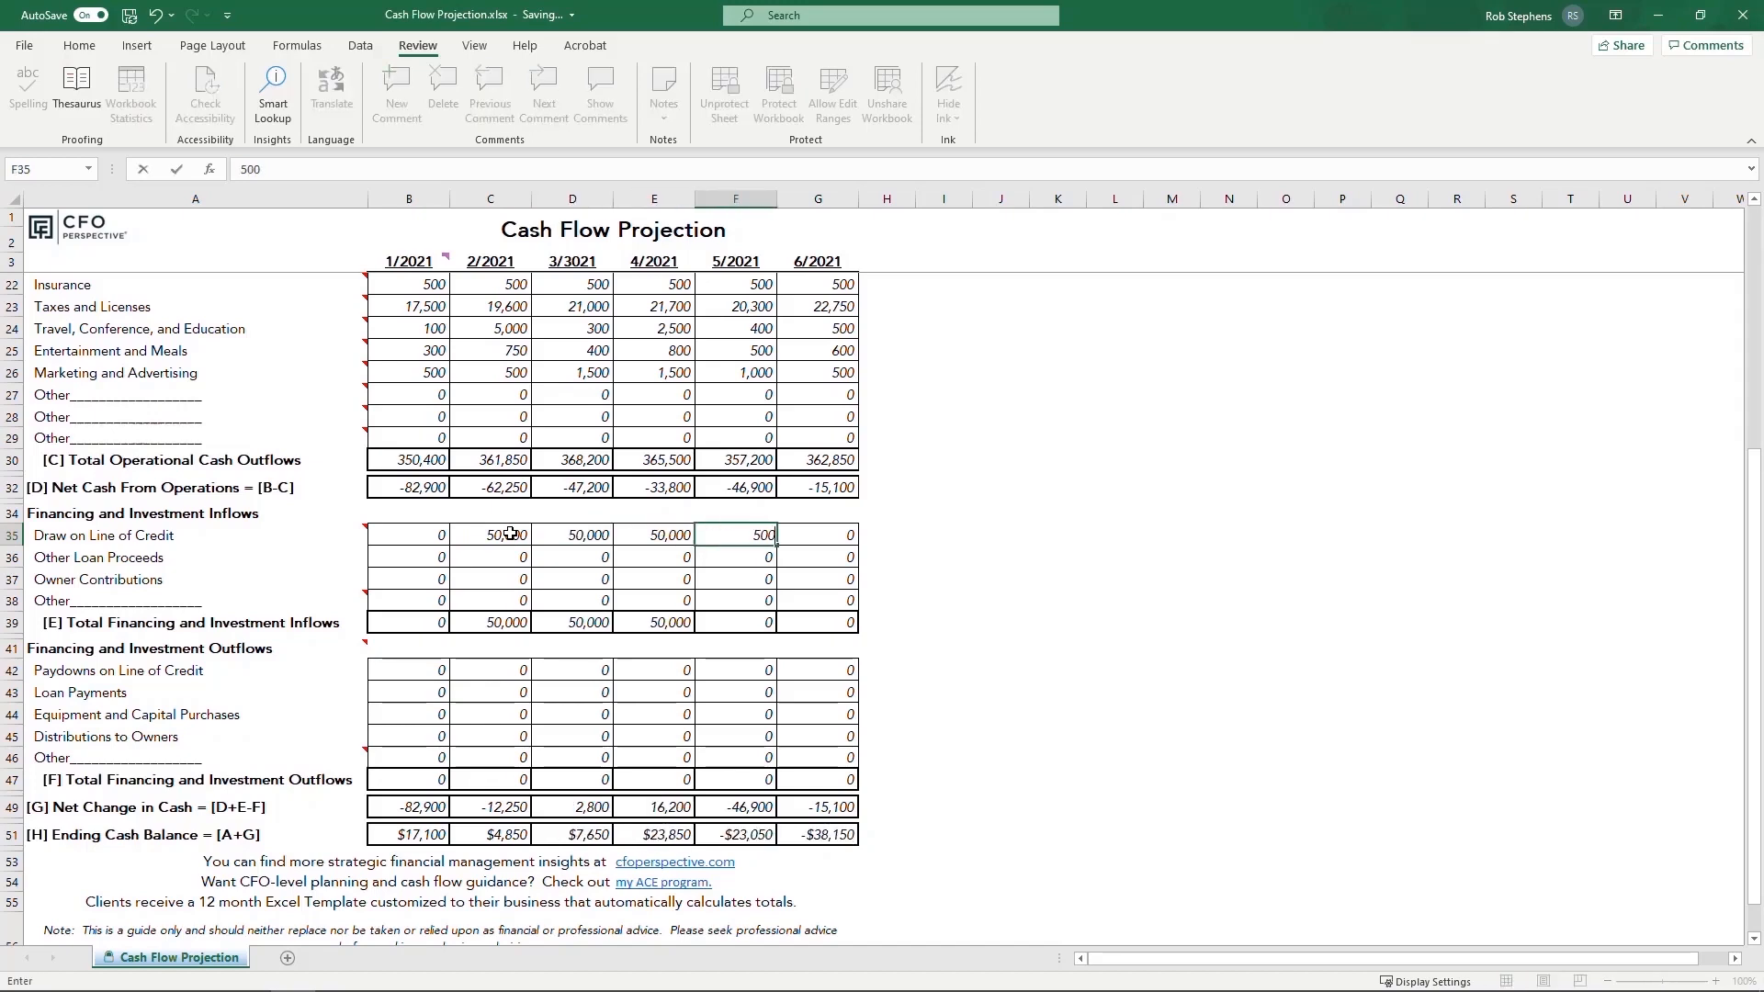
key("Tab")
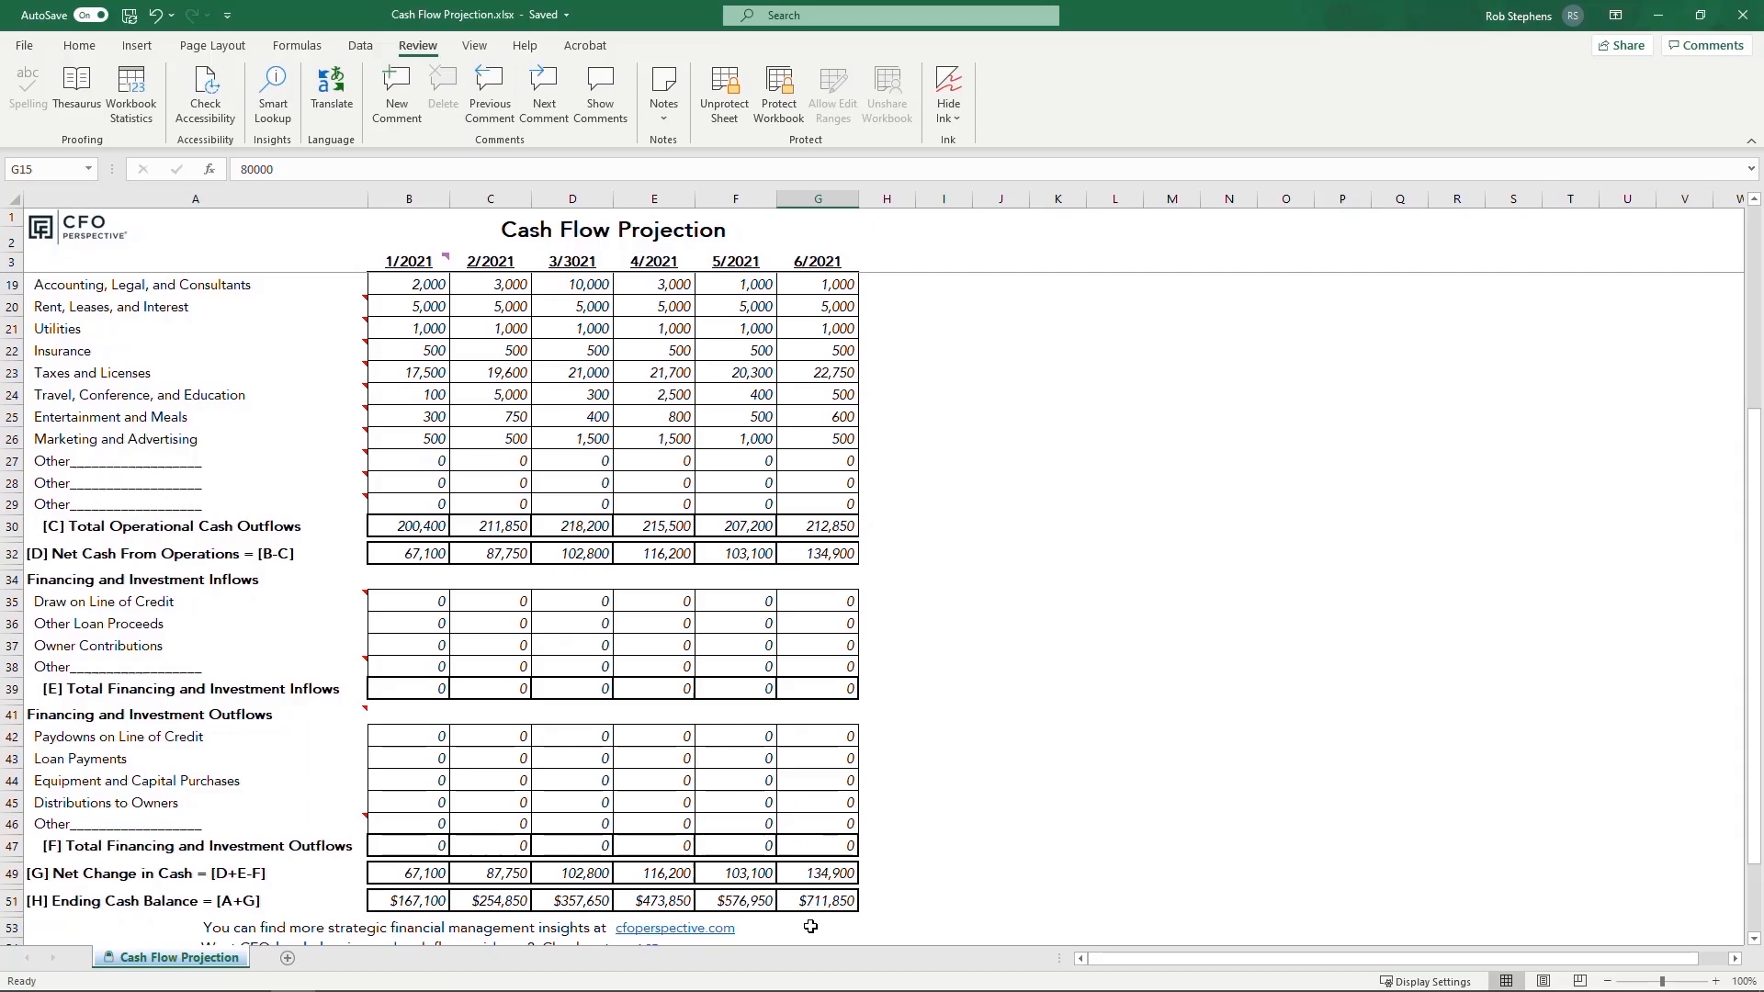
Step: Enter a Paydown on Line of Credit of 100000 in the 2/2021 column
left_click(494, 738)
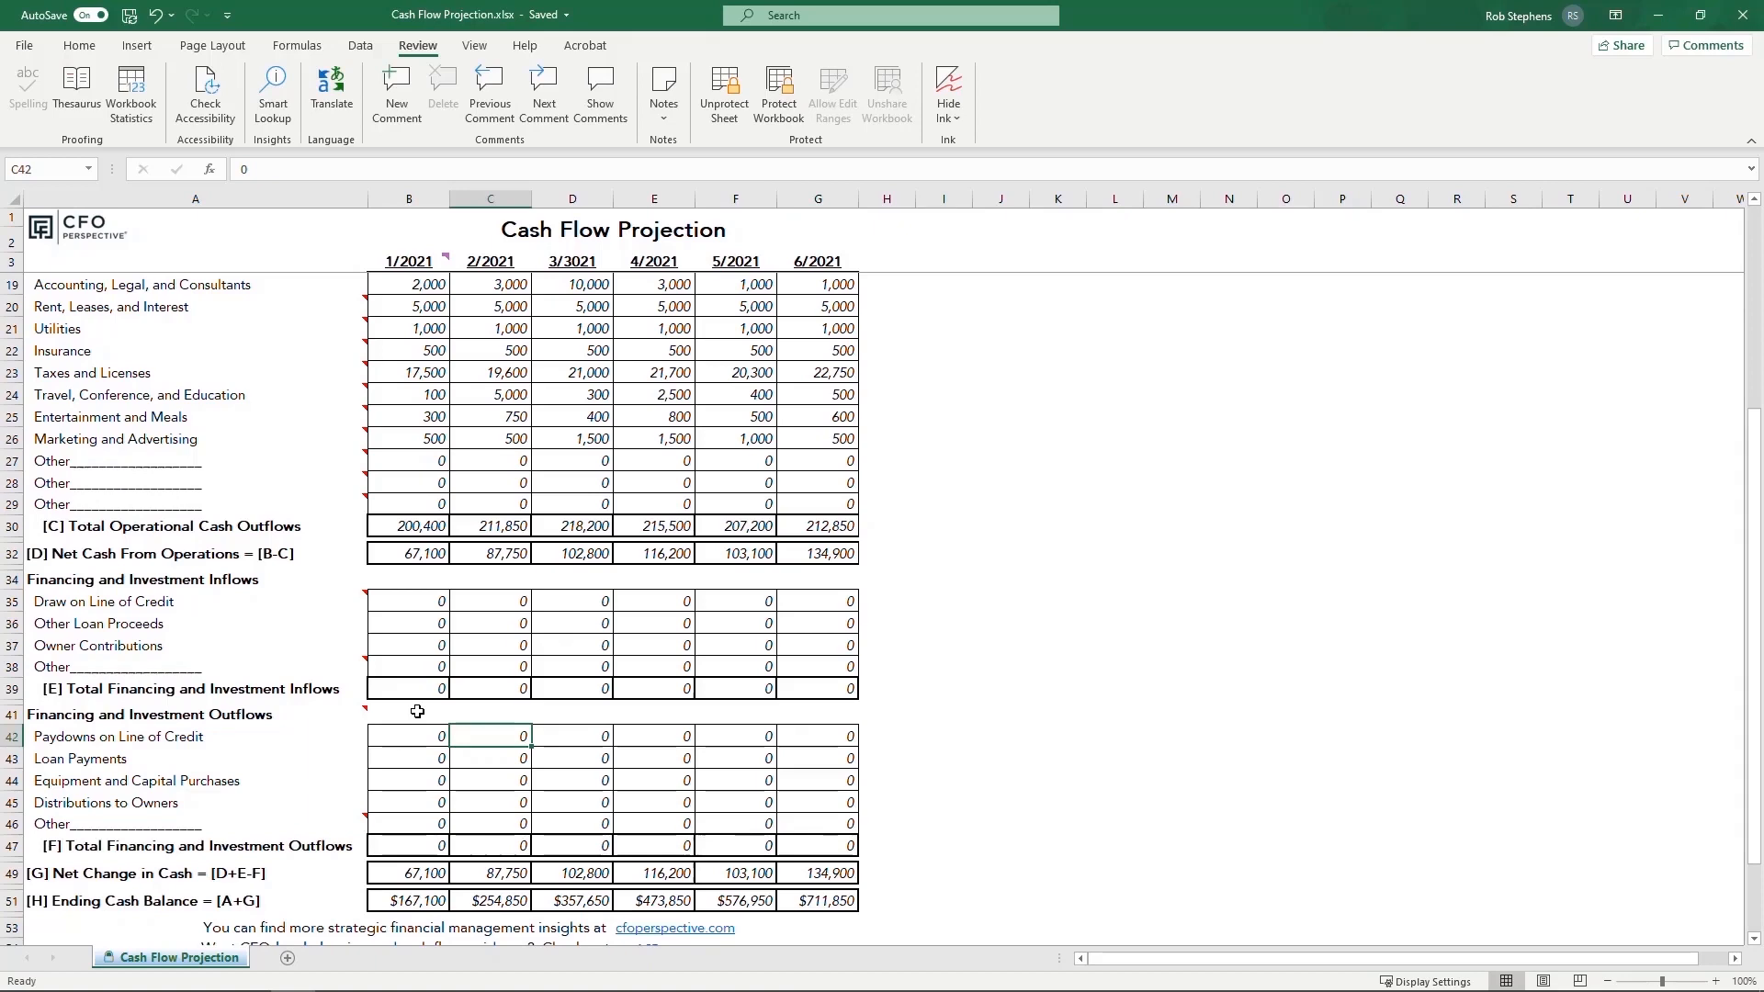
type("100000")
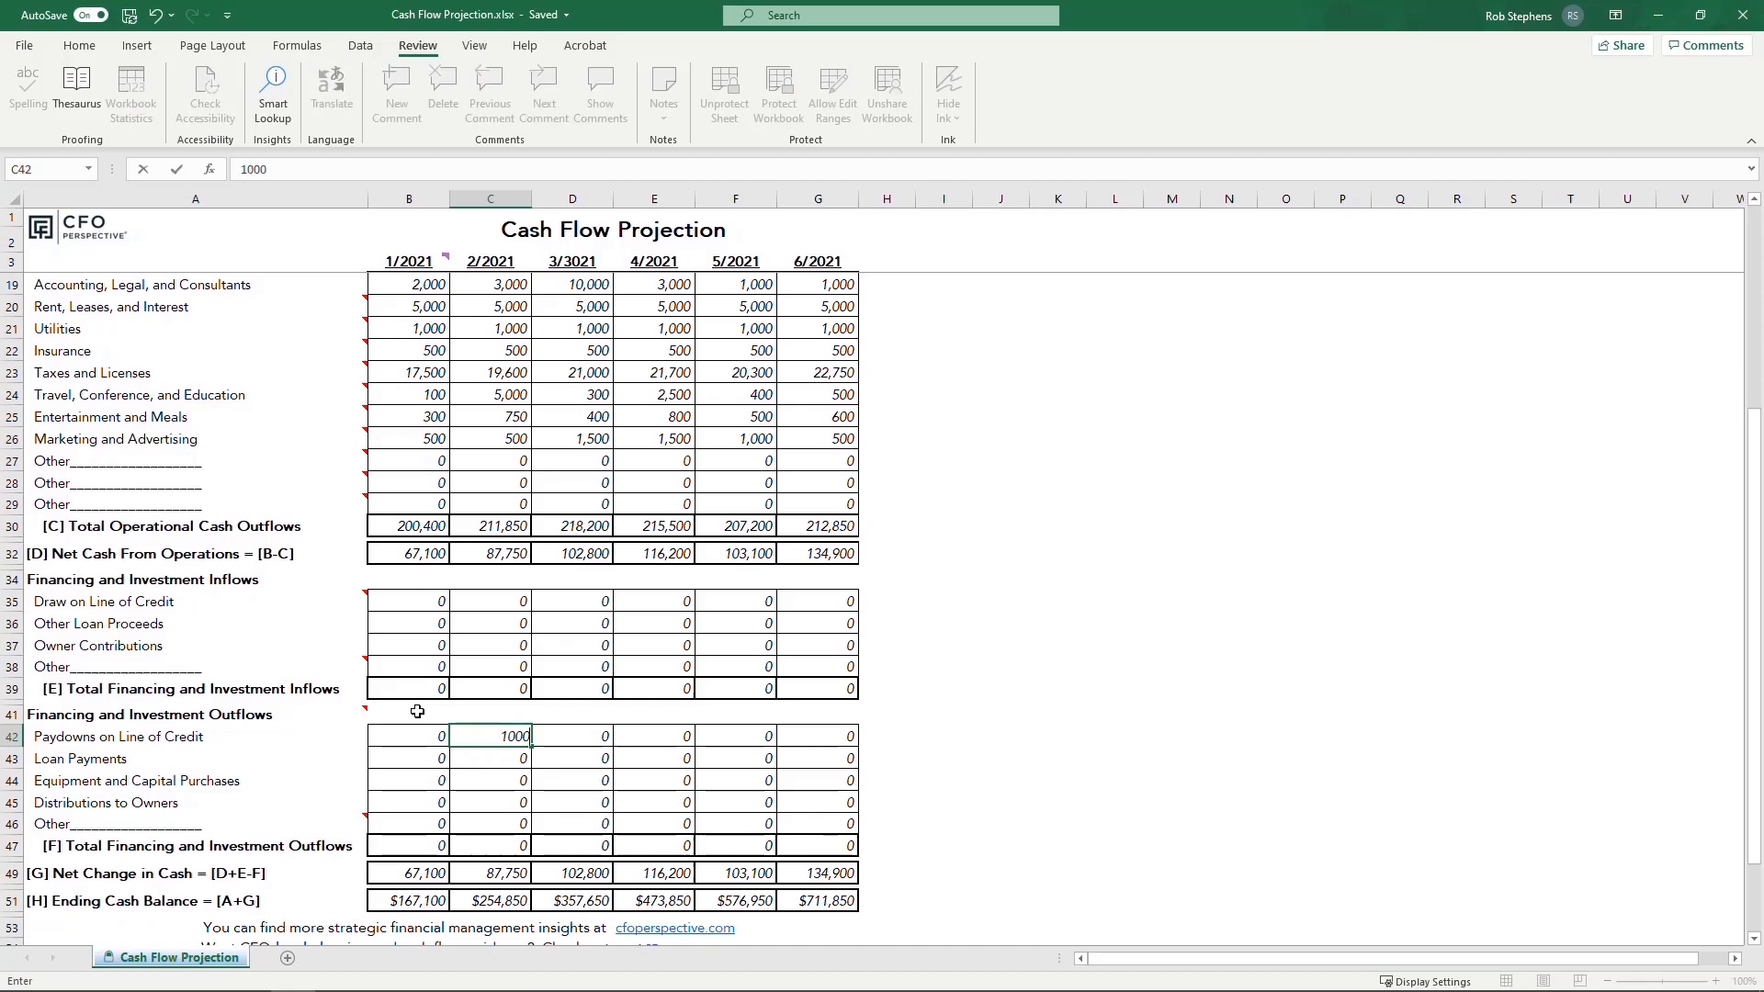
key("Return")
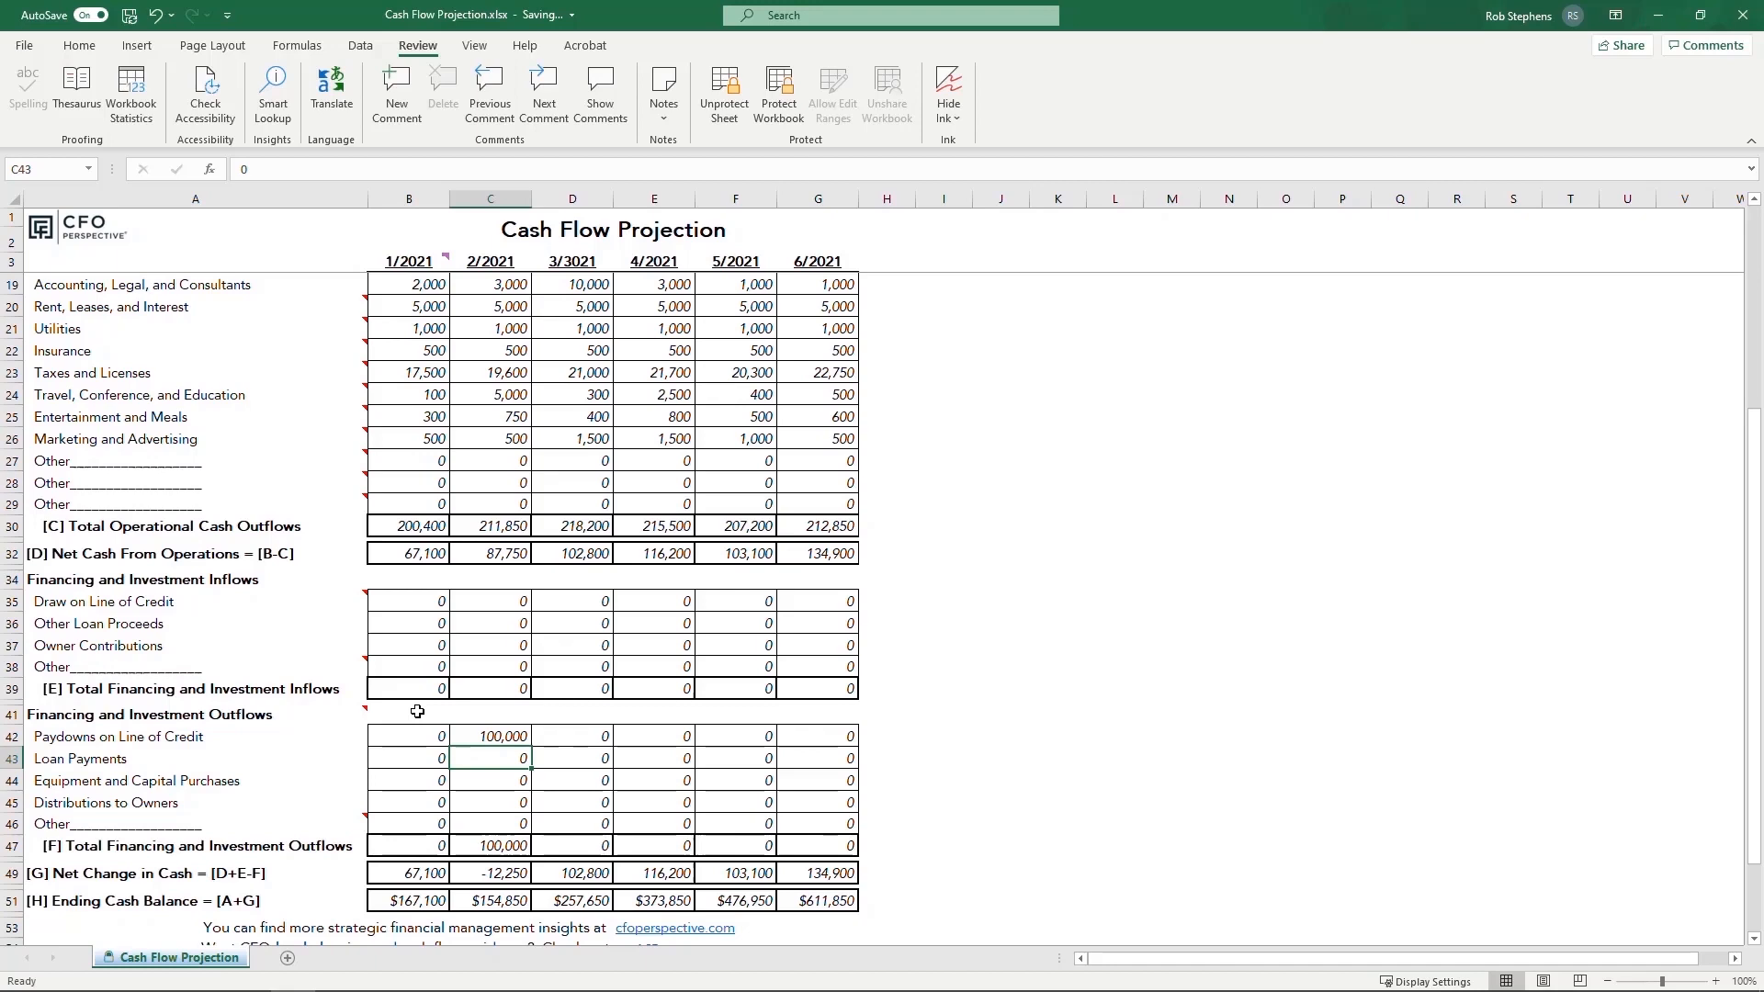
Step: Enter Equipment and Capital Purchases of 50000 in each of the third, fourth and fifth month columns
key("Down")
key("Right")
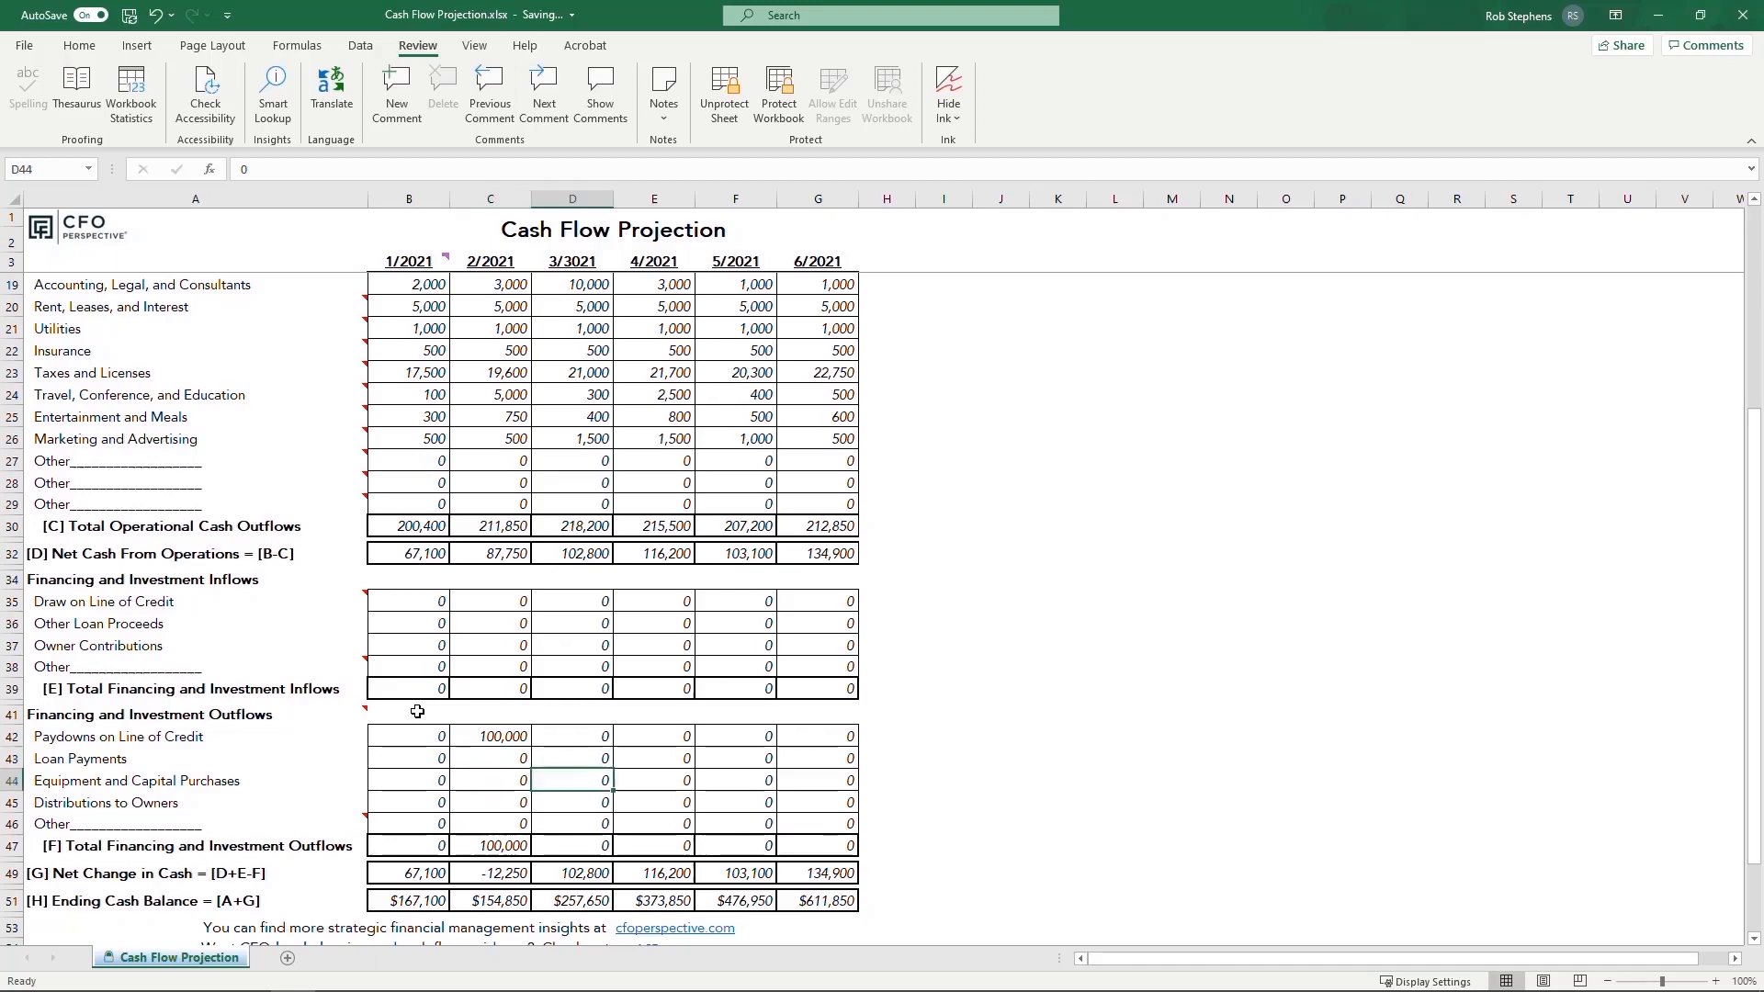
type("50000")
key("Right")
type("50000")
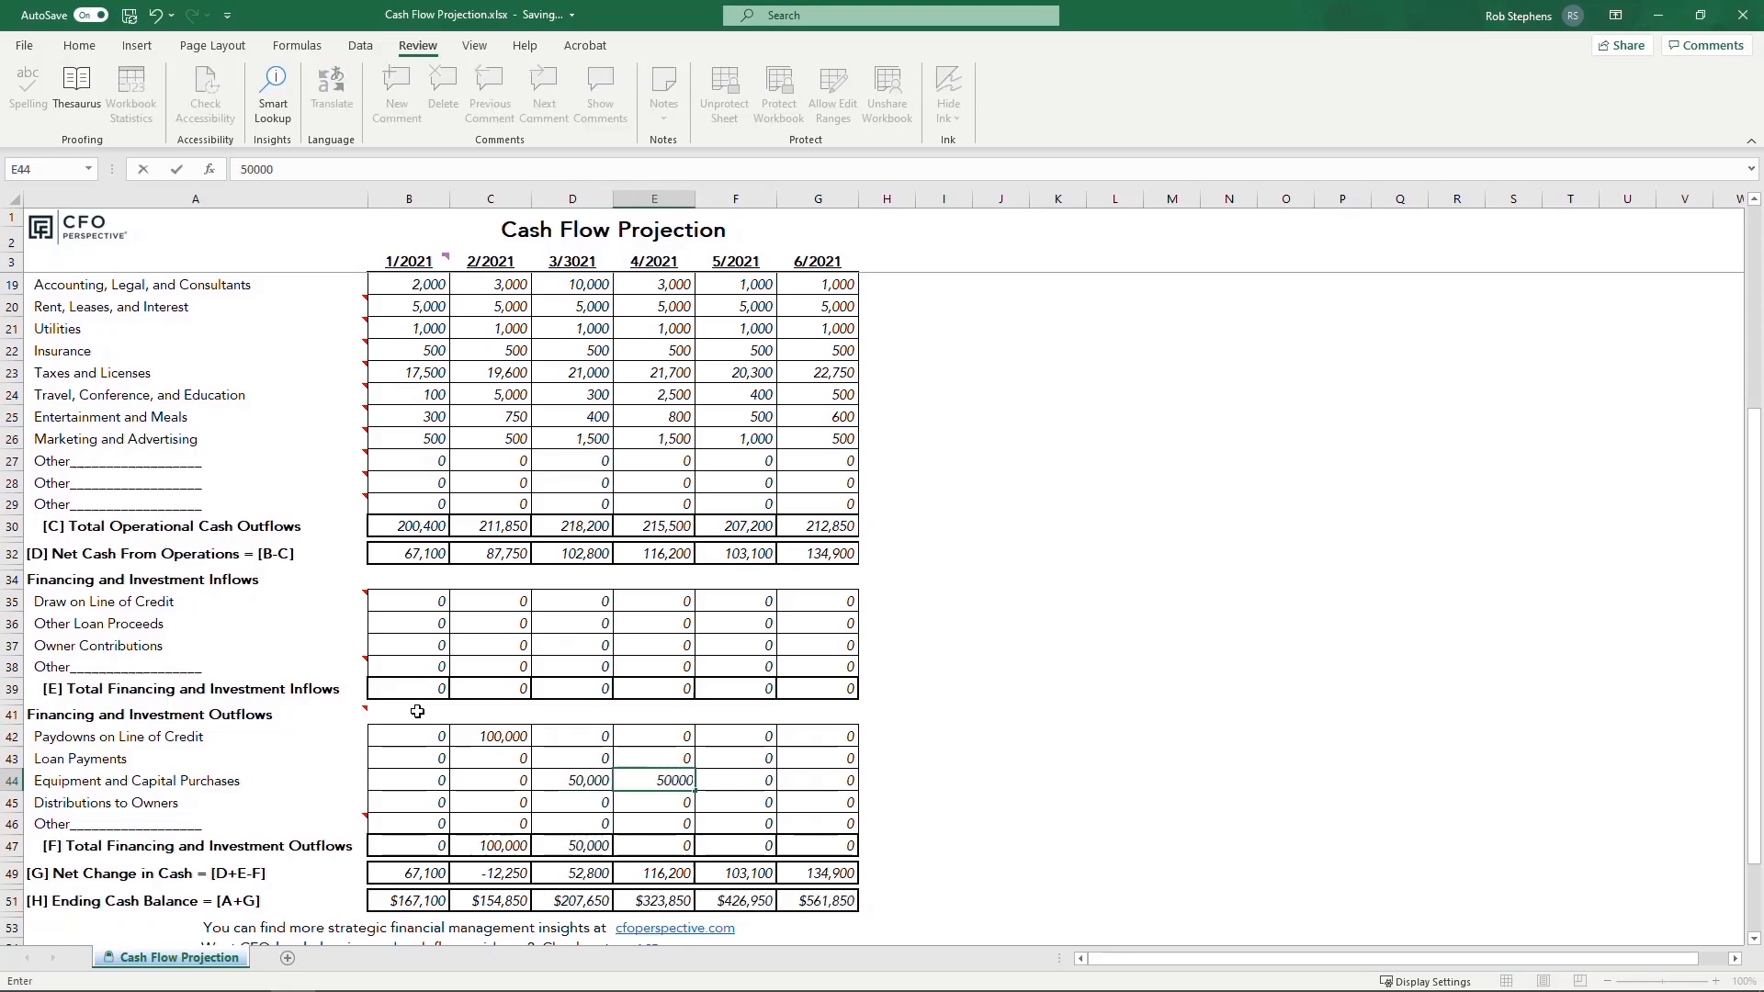
key("Right")
type("50000")
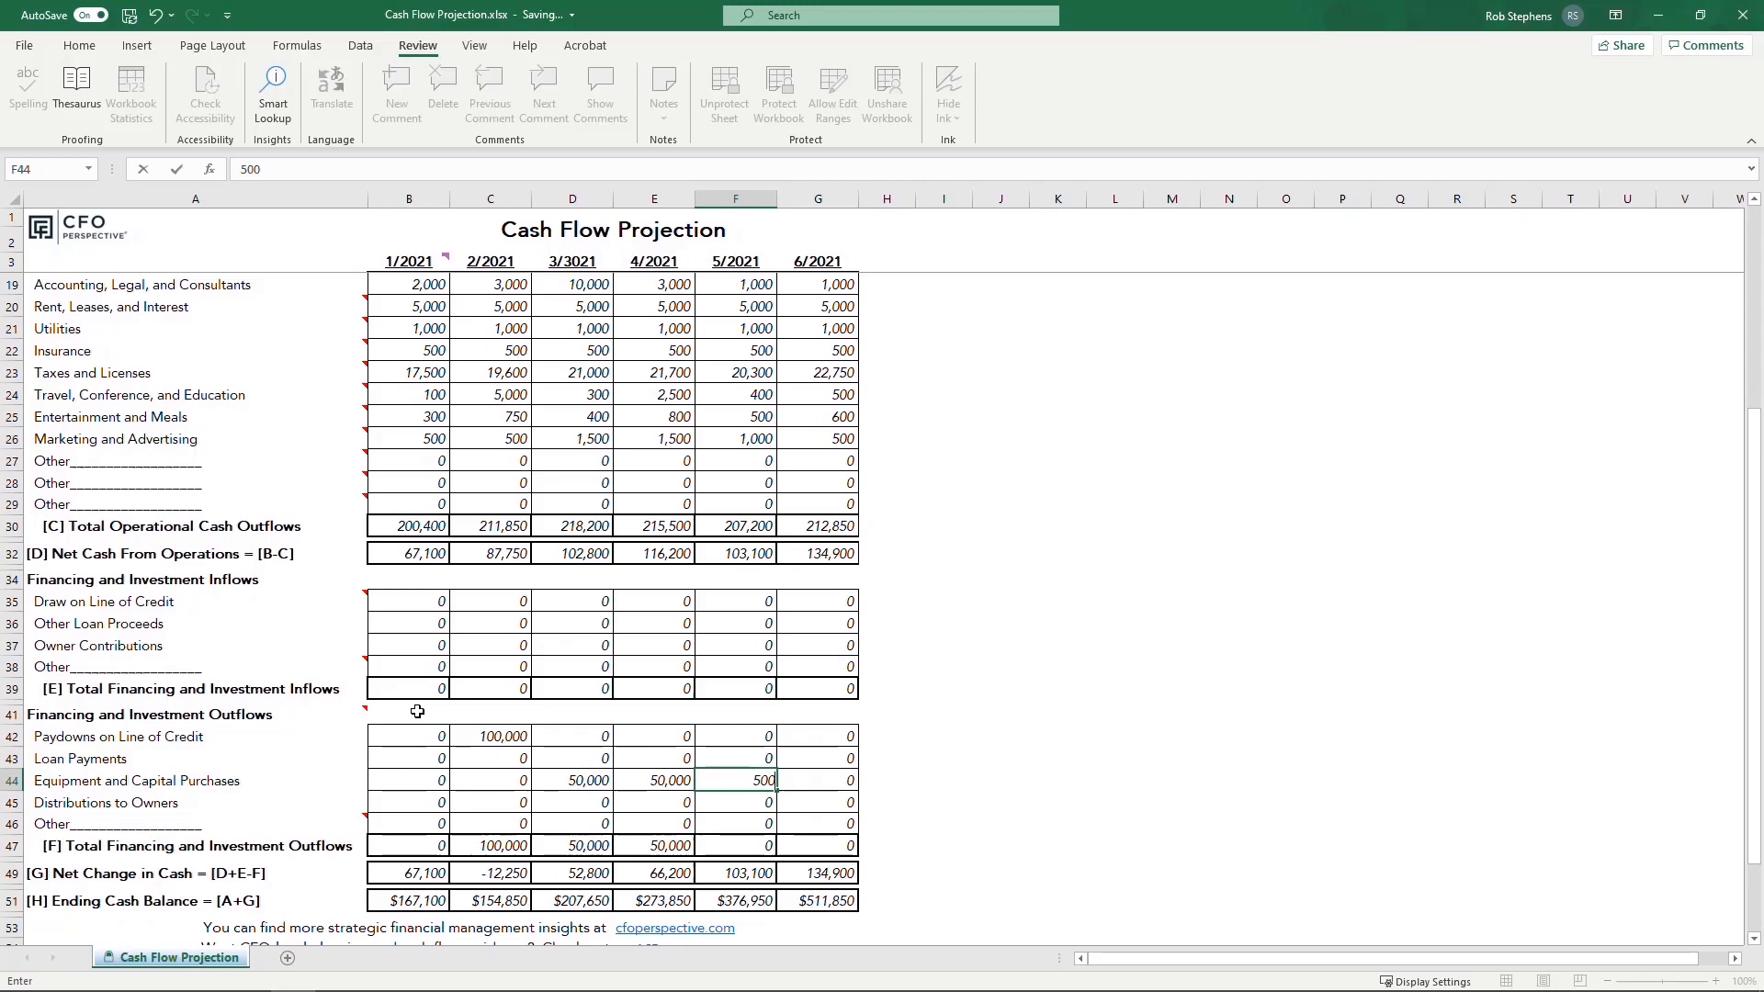
key("Return")
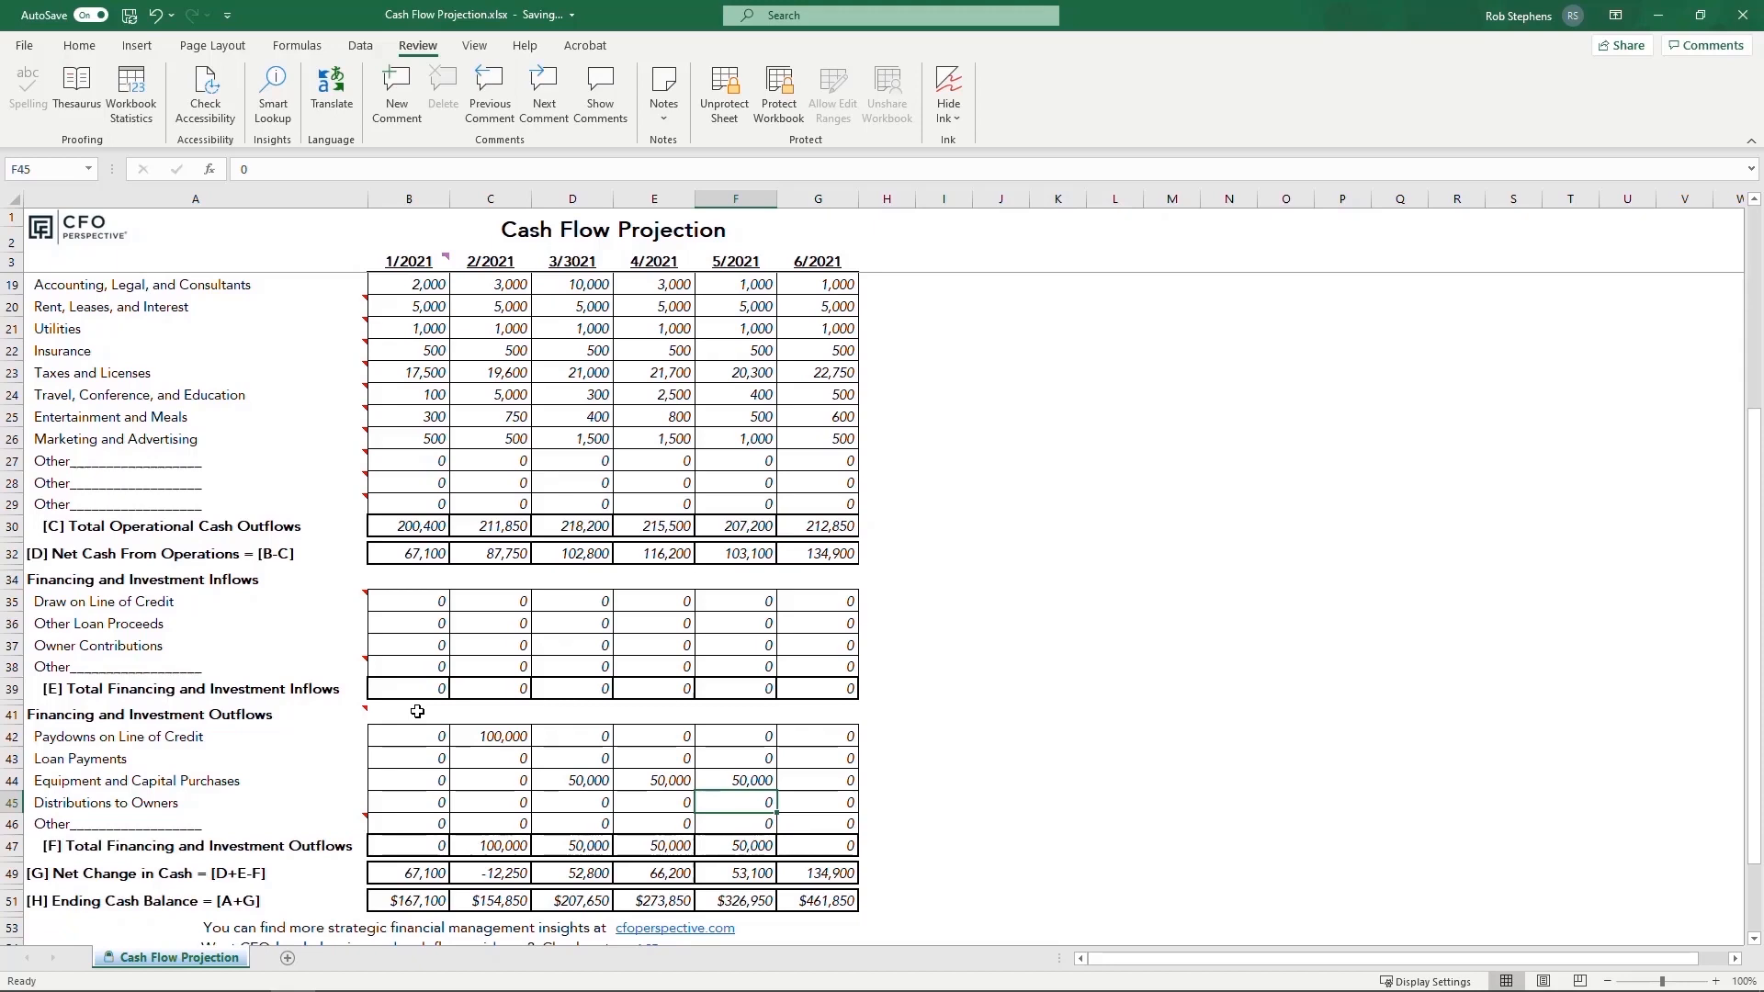
Step: Enter Distributions to Owners of 25000 in every monthly column from 1/2021 through 6/2021, and return to the first month's heading
key("Left")
key("Left")
key("Left")
key("Left")
type("25000")
key("Tab")
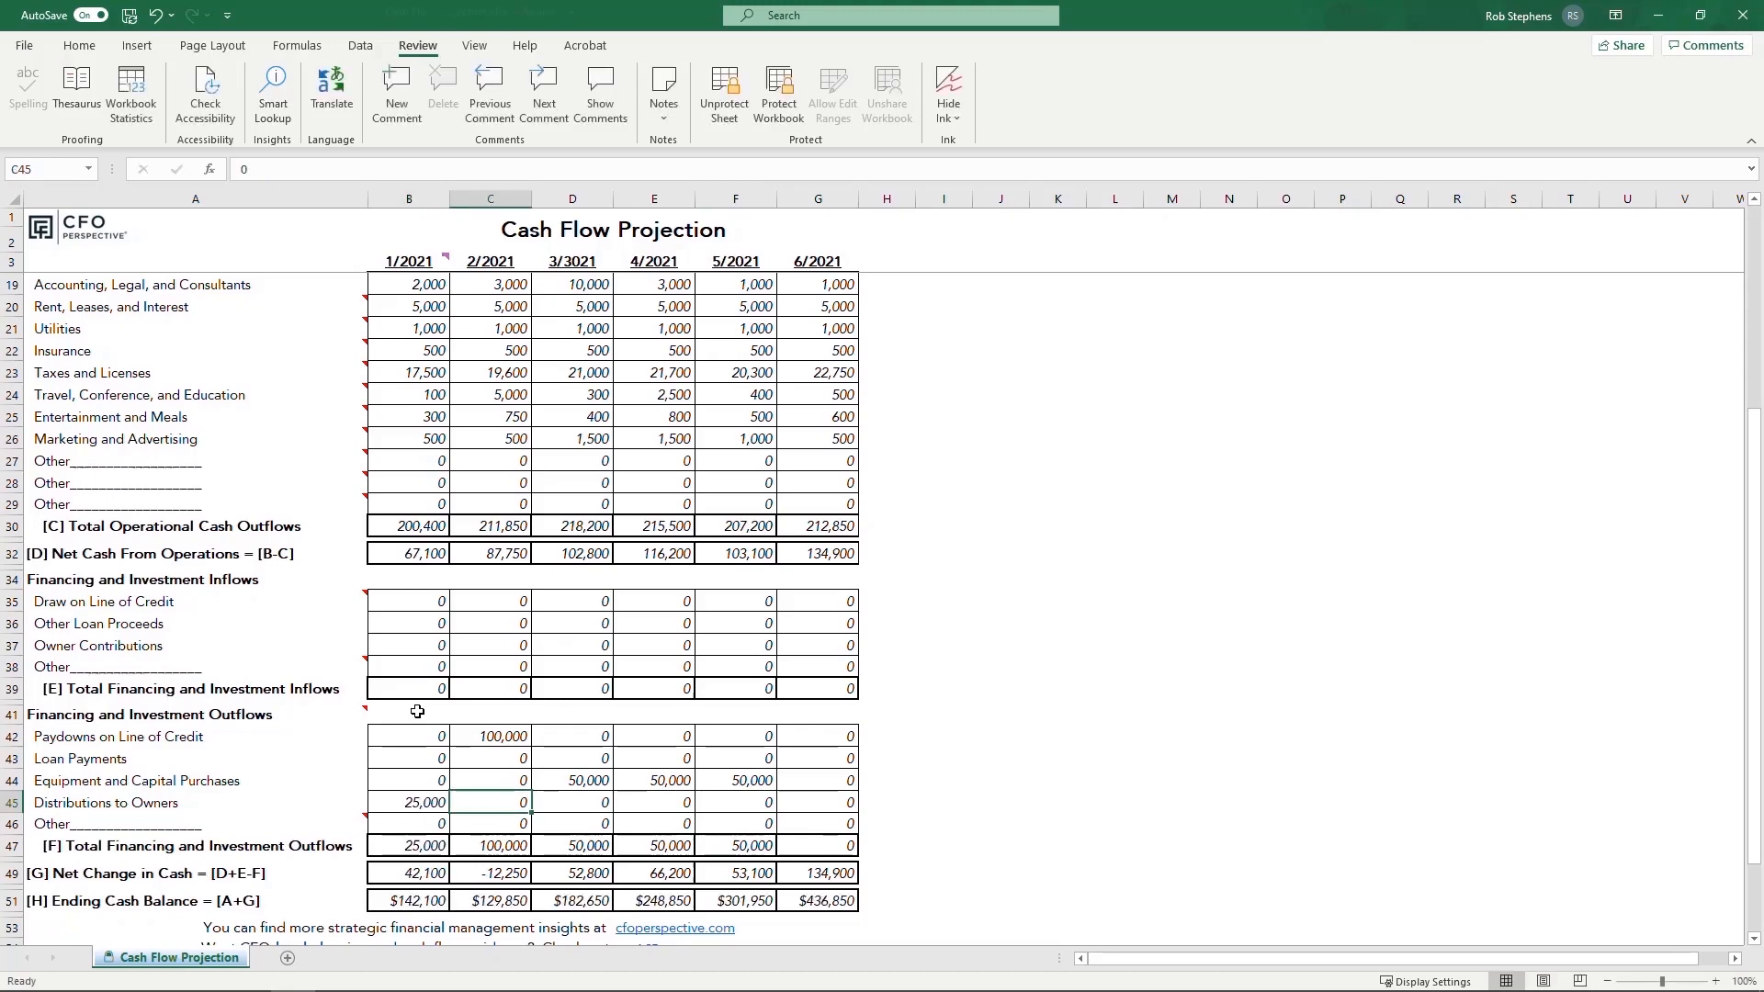
type("25000")
key("Tab")
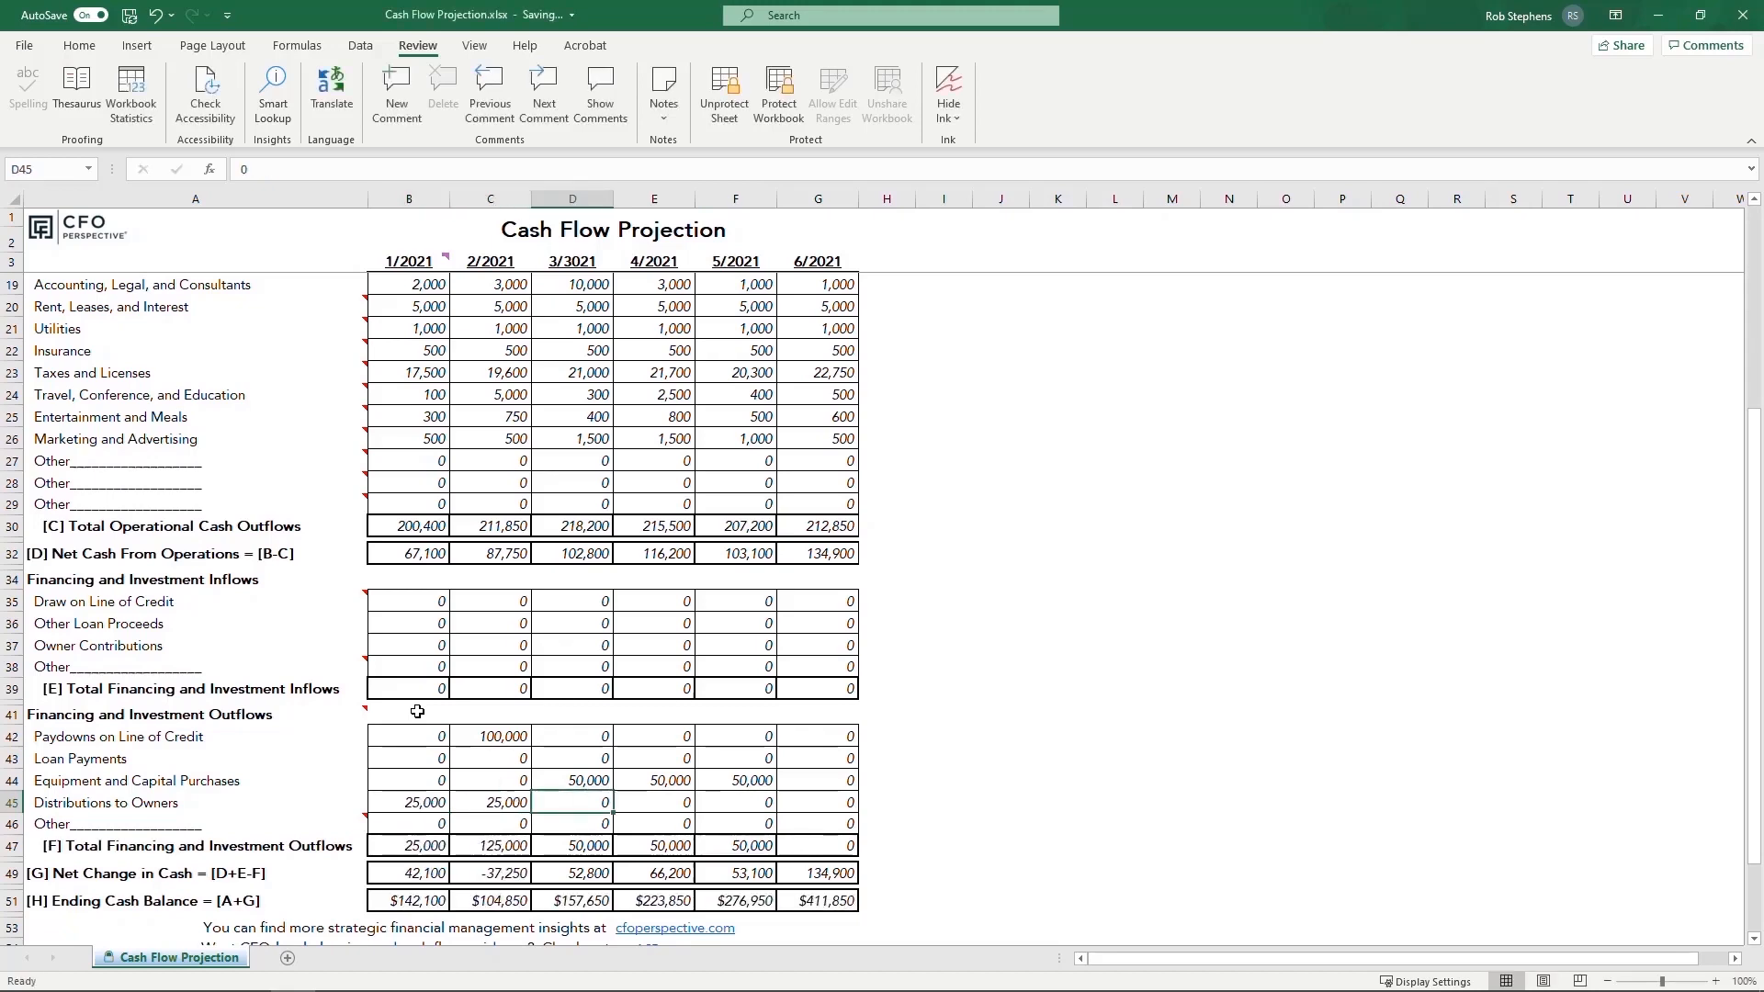
type("25000")
key("Tab")
type("25000")
key("Tab")
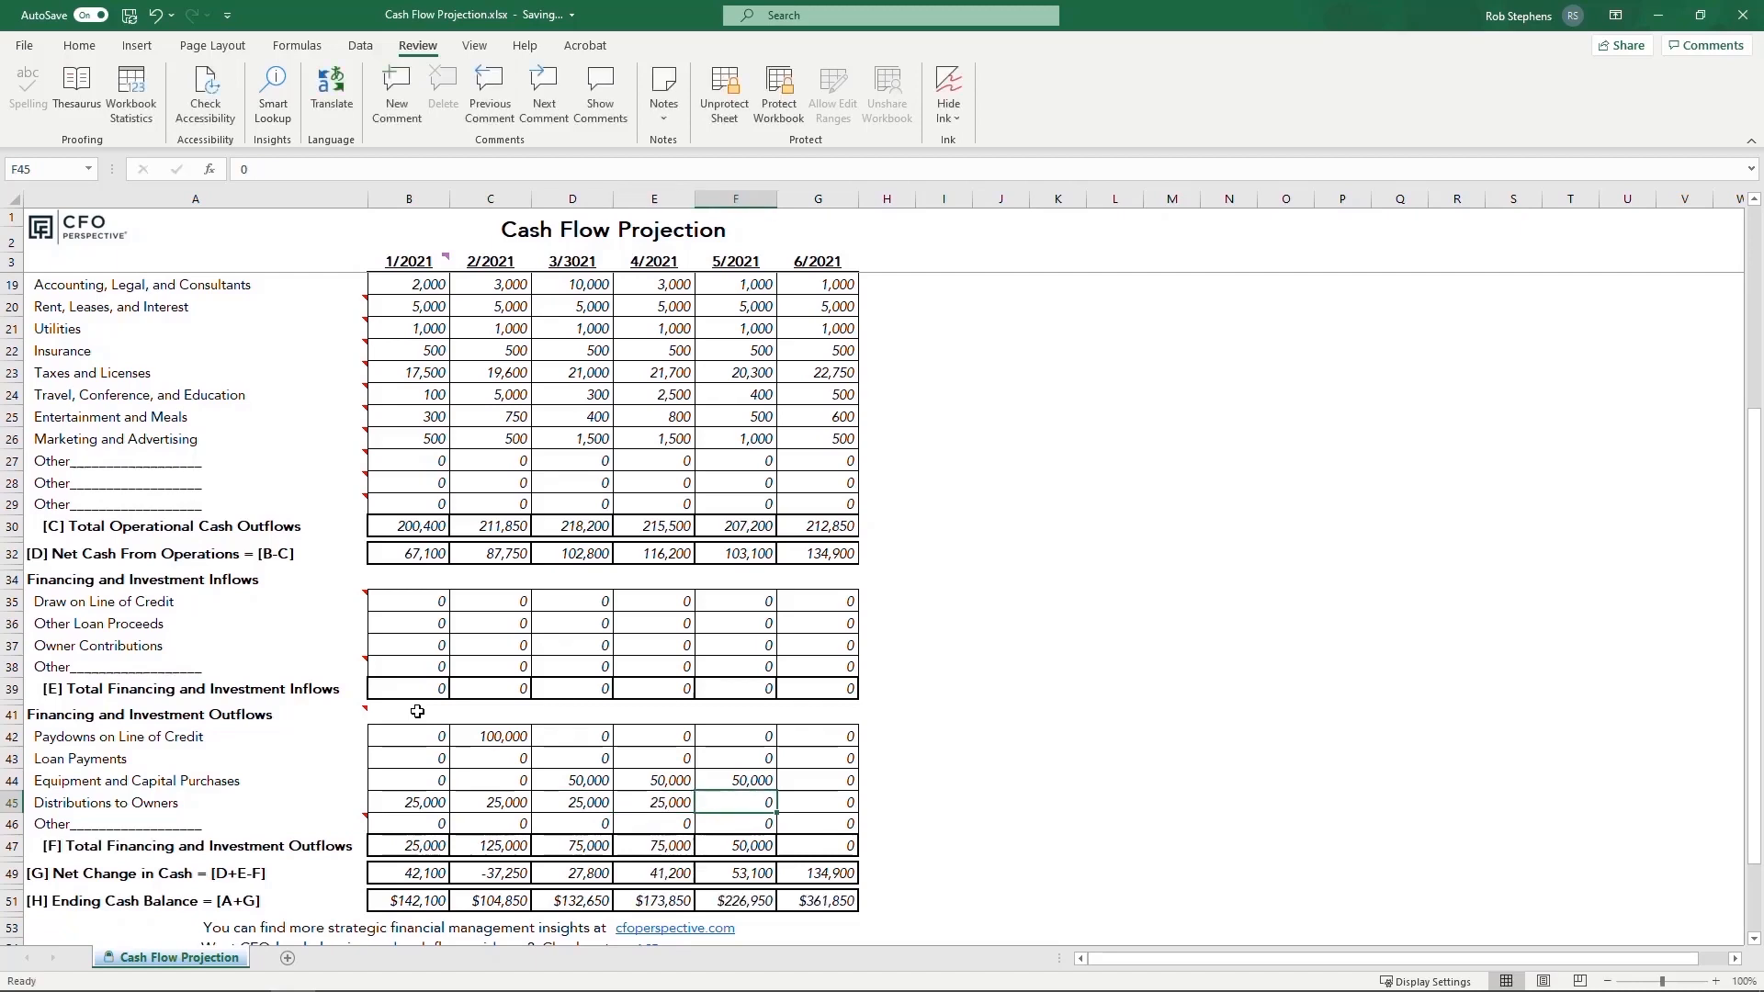
type("25000")
key("Tab")
type("25,000")
key("Return")
key("ctrl+Home")
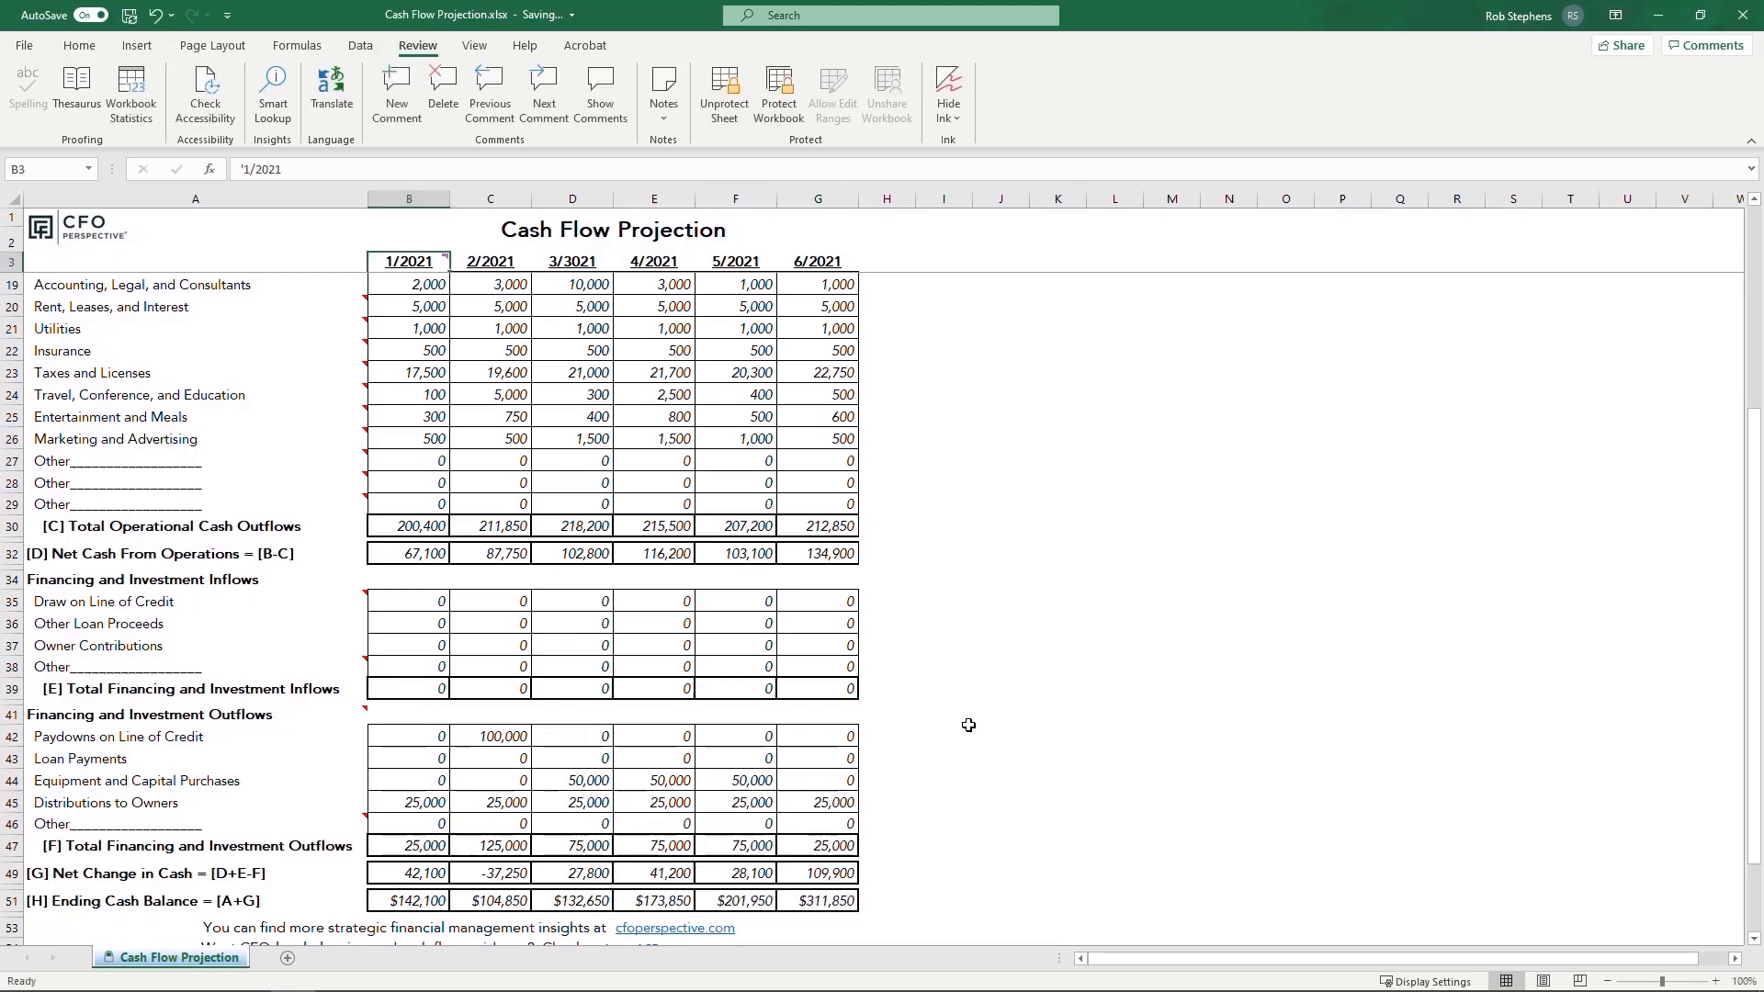